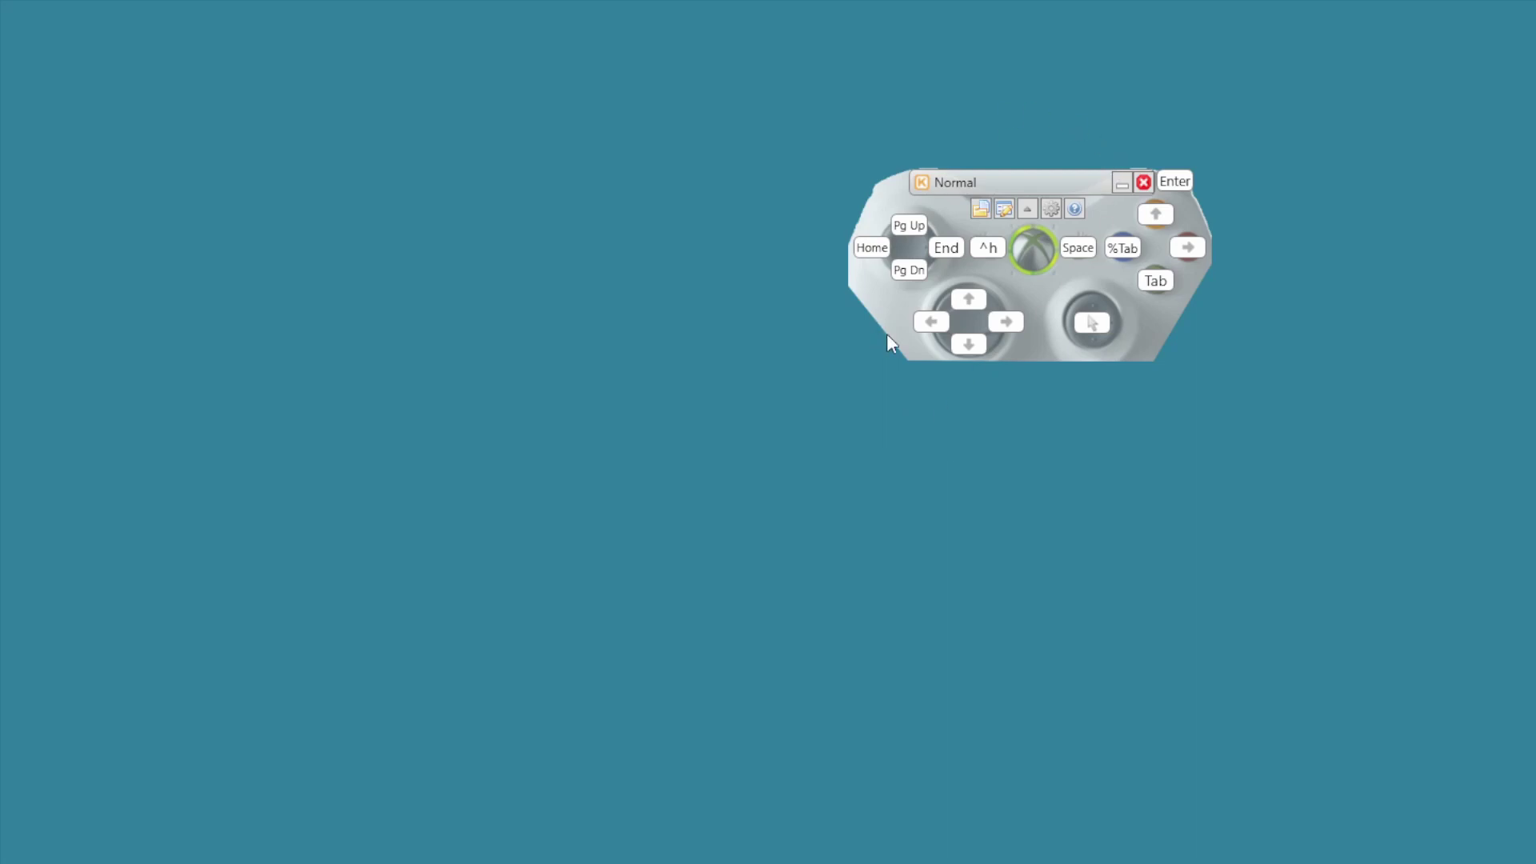
Copy the Standard keyboard profile as 'Longarm Machine' and load the copy
click(982, 210)
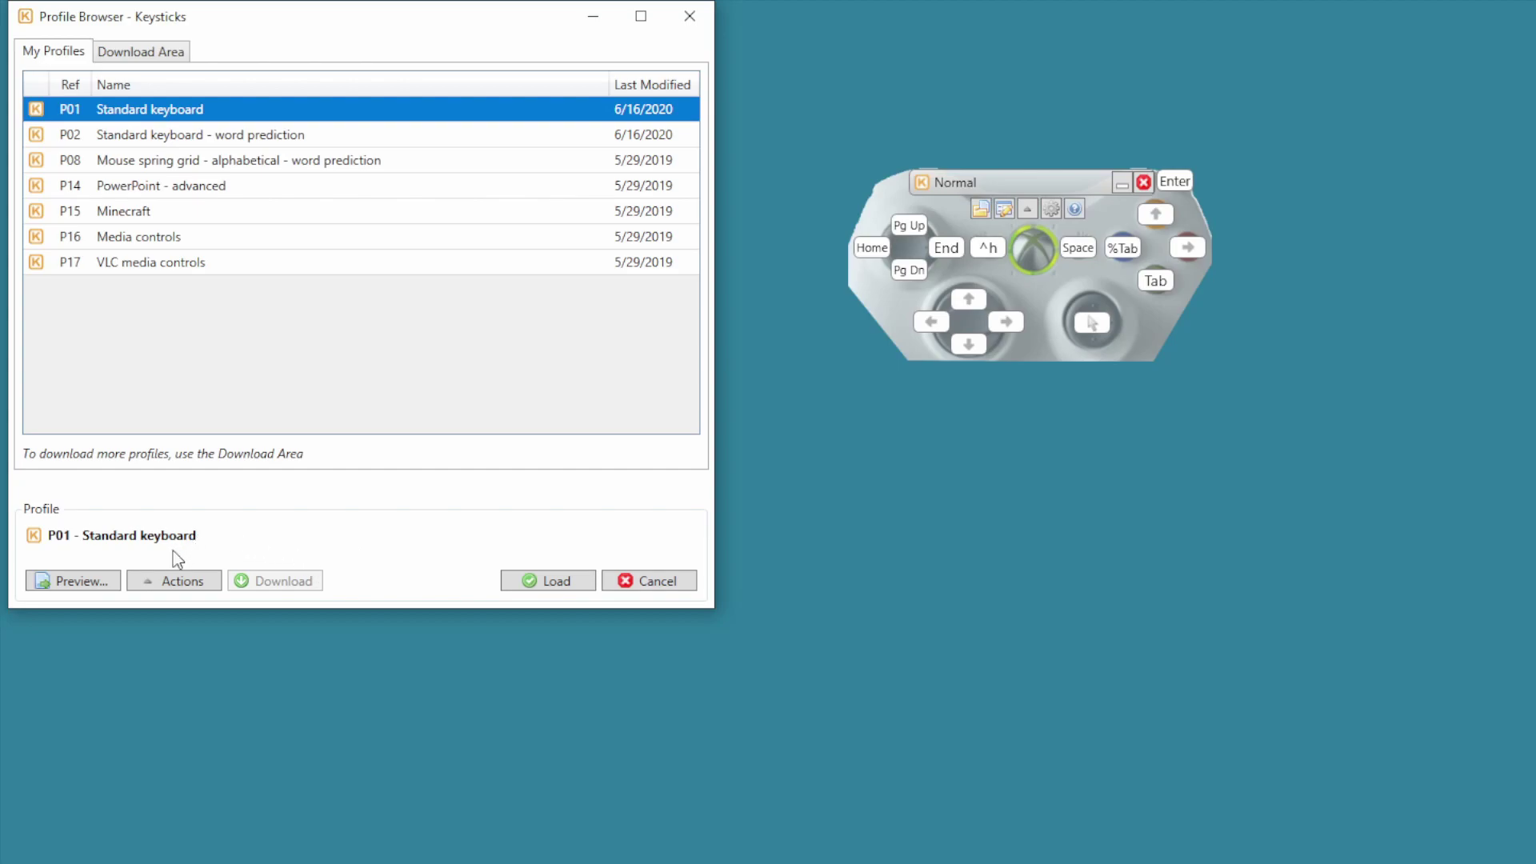
click(171, 582)
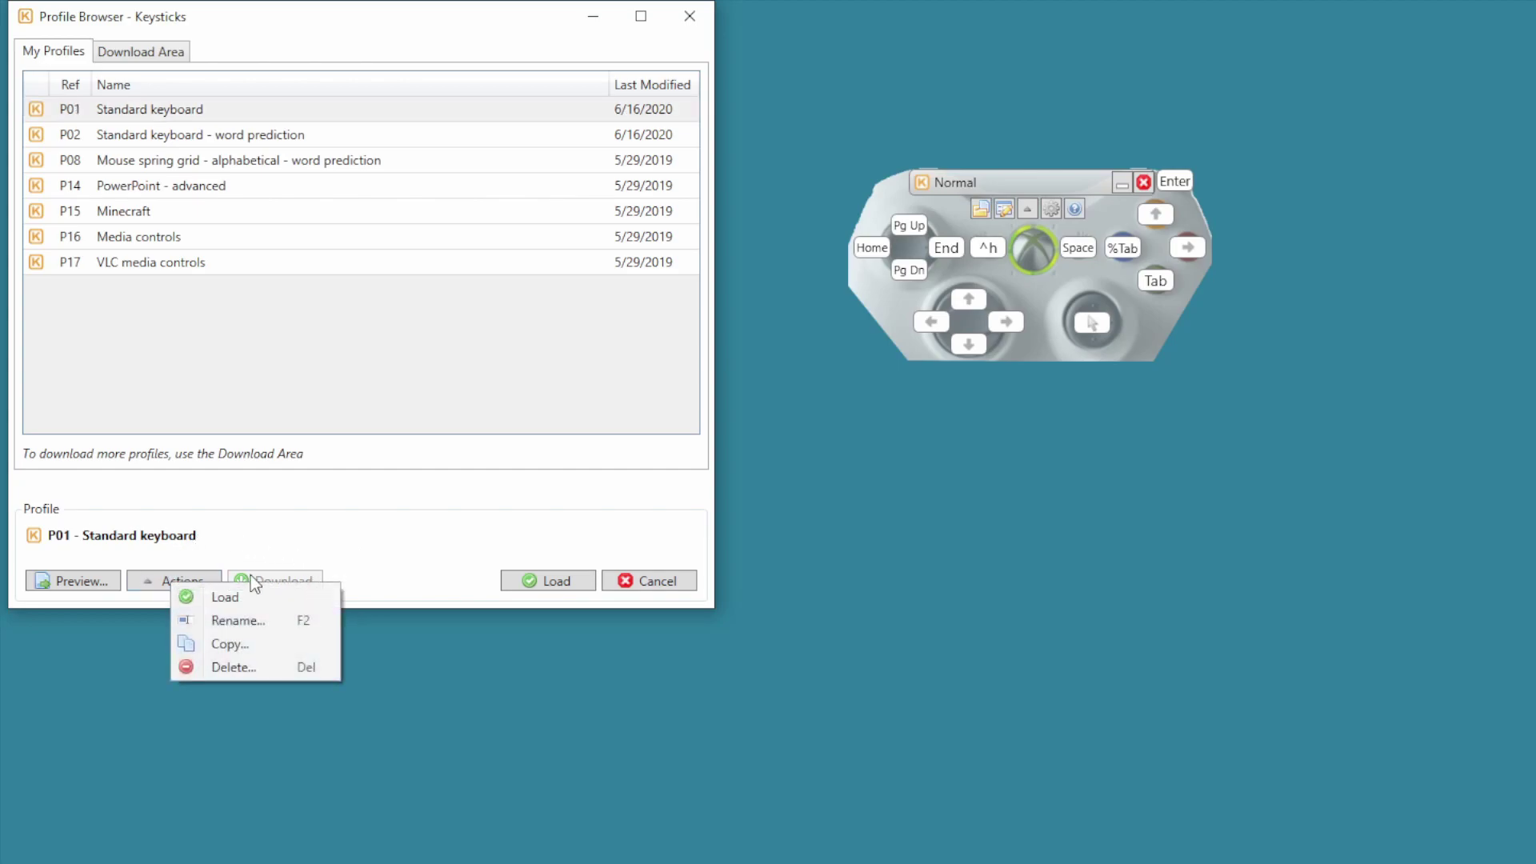
click(248, 653)
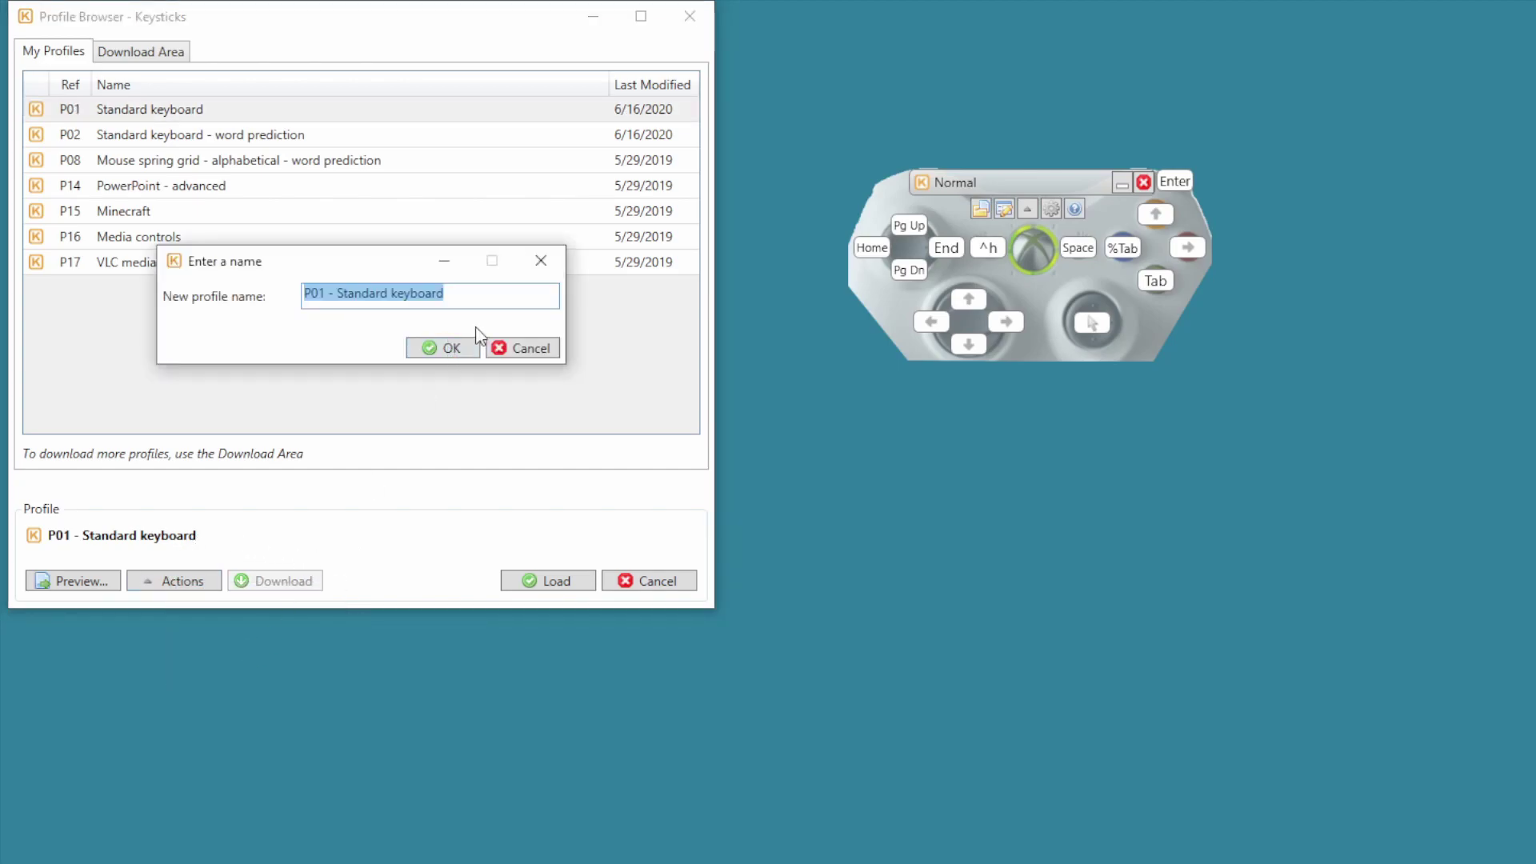
text(Long)
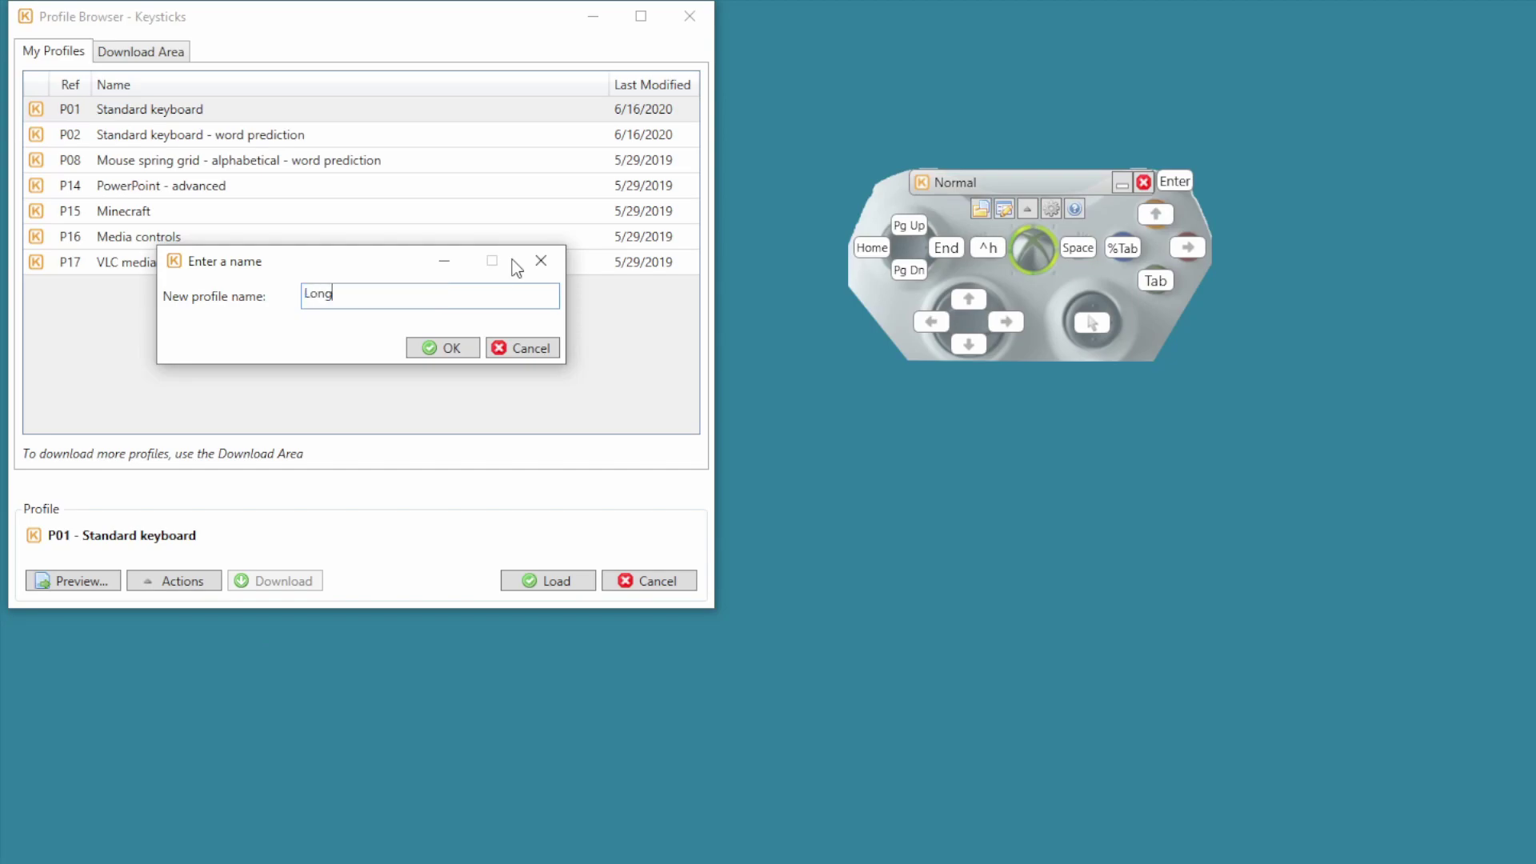
text(arm Machine)
click(448, 349)
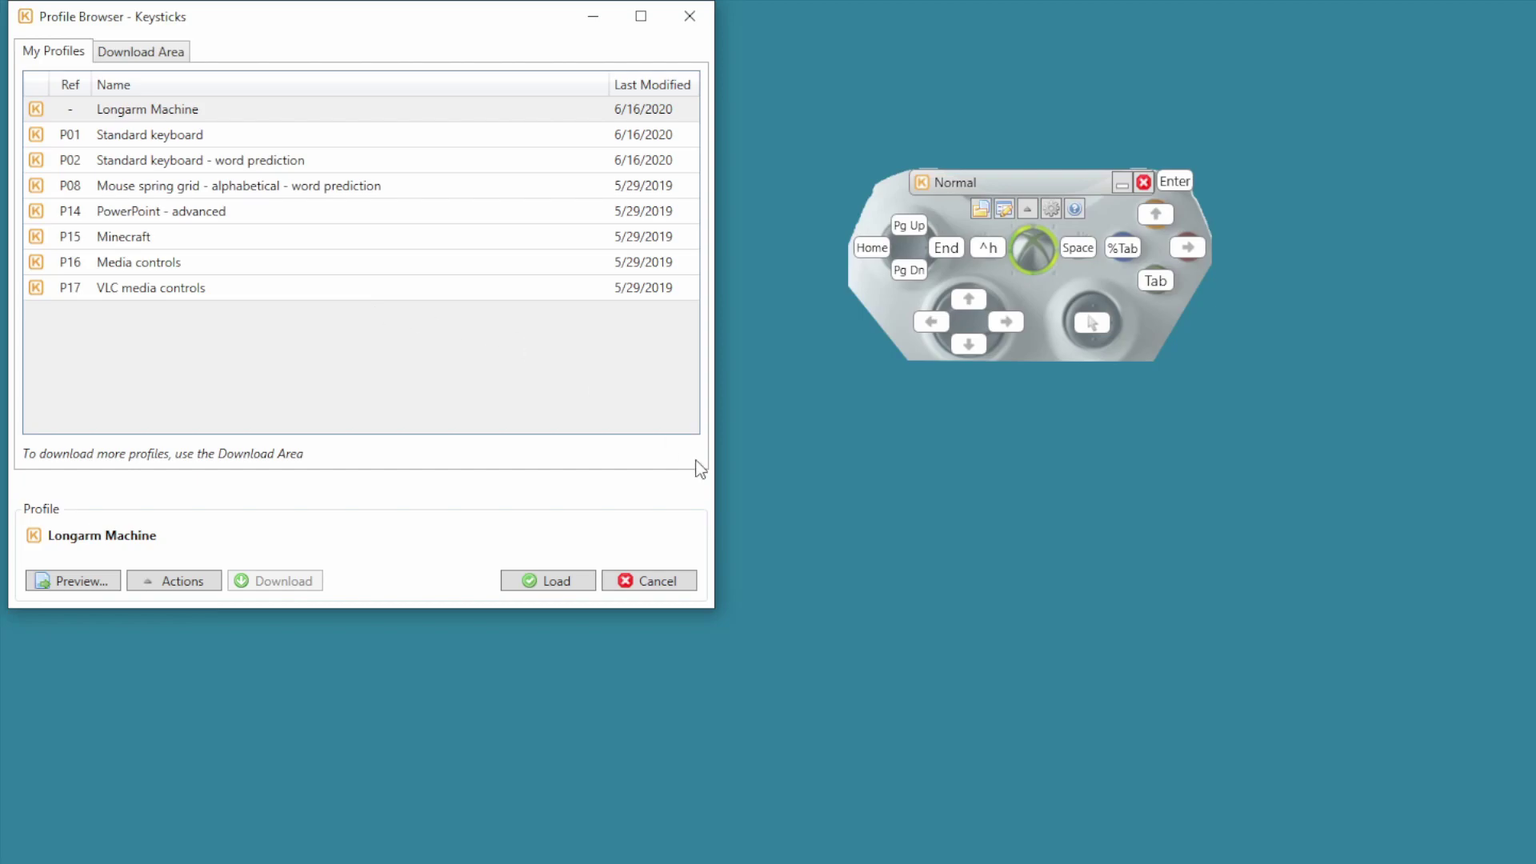
click(563, 587)
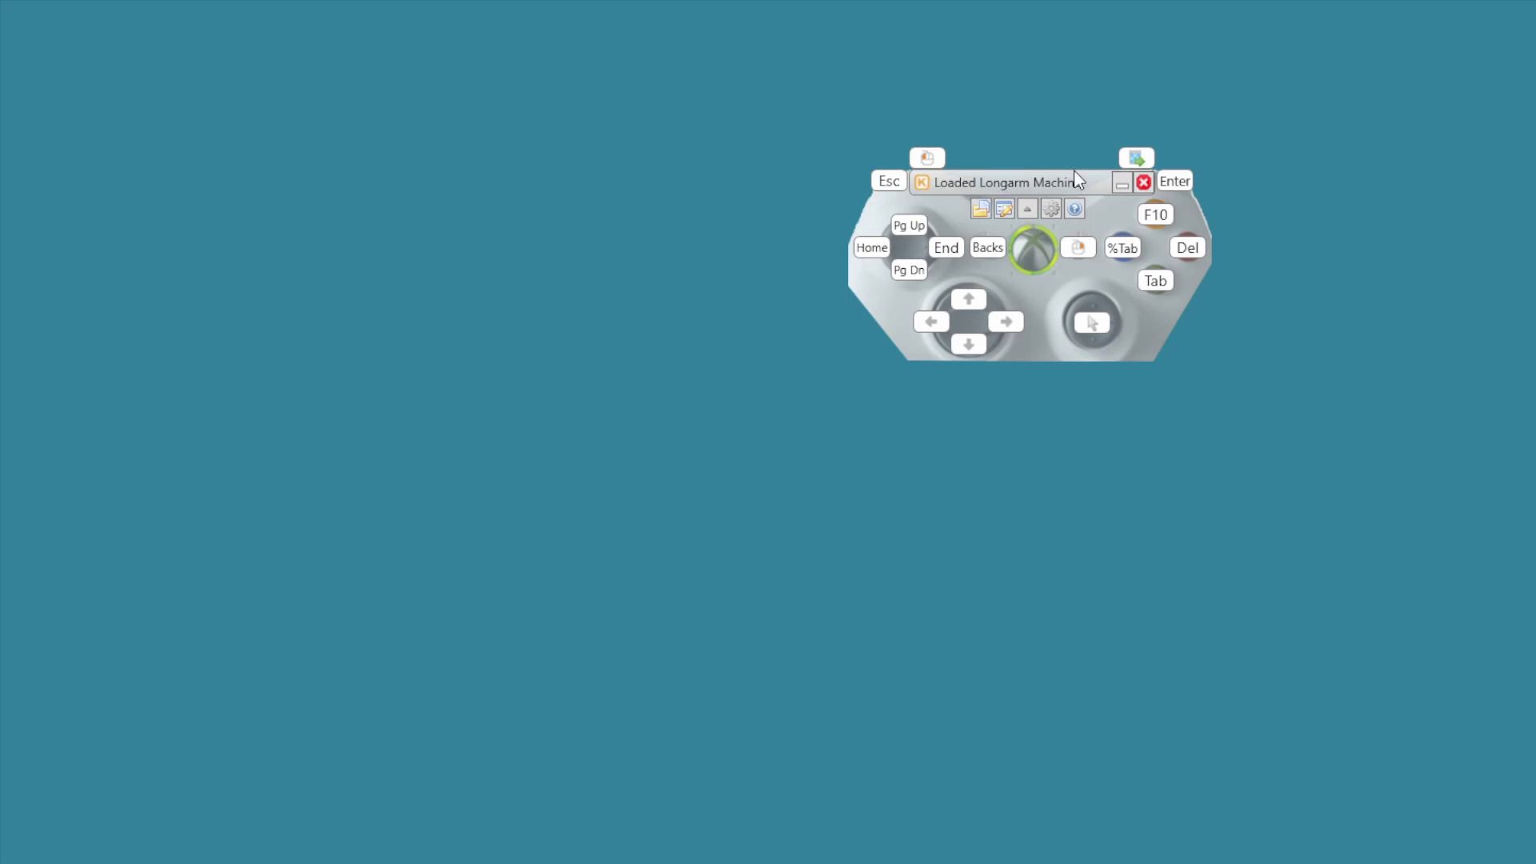
Open the Longarm Machine profile in the editor to view the Normal control set's layout
click(1008, 209)
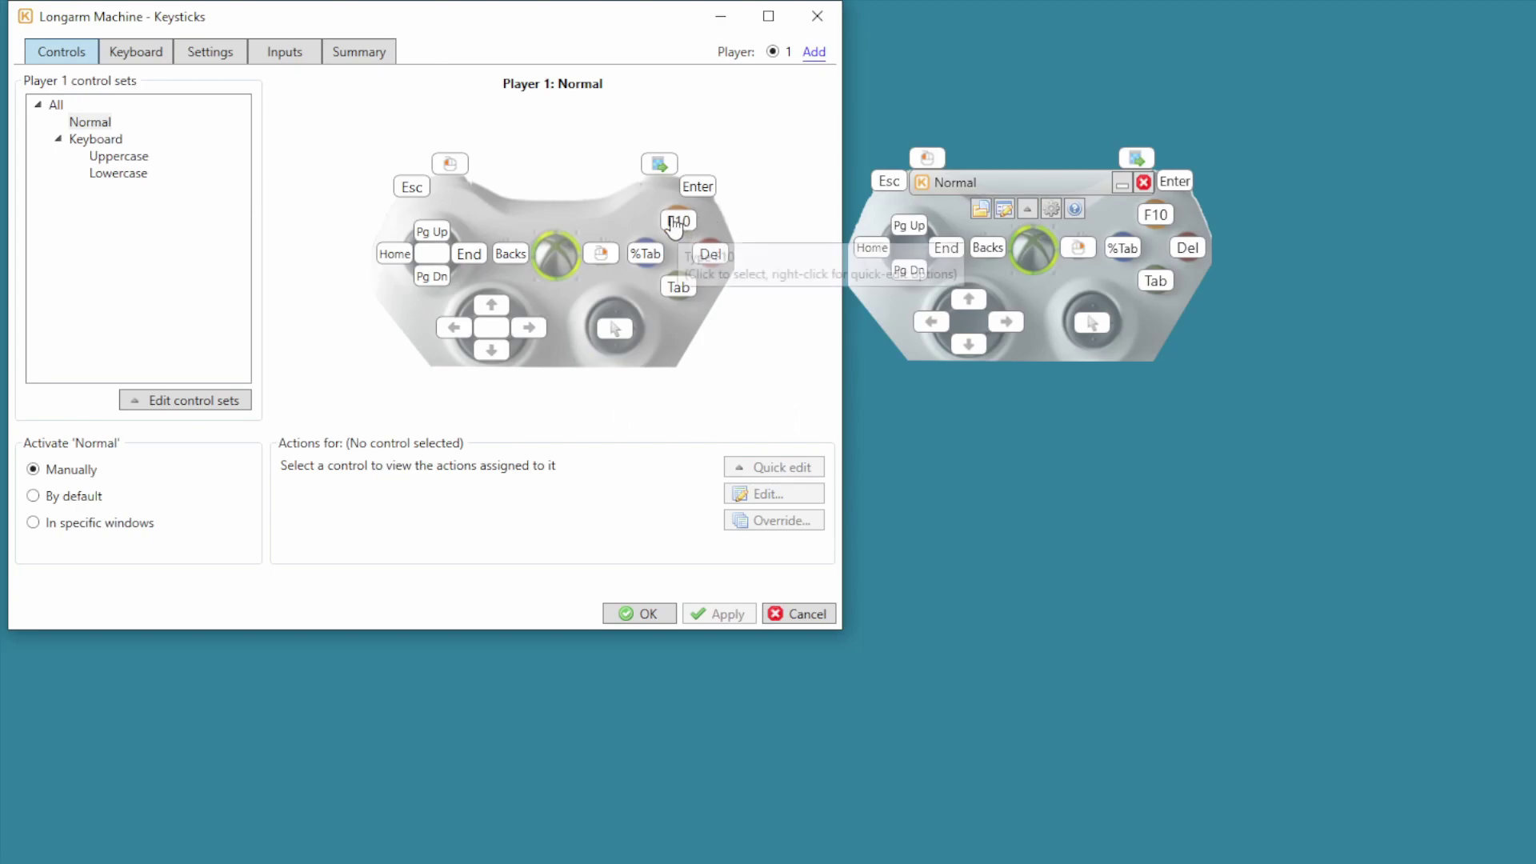
Make the Y button hold the Up arrow key instead of F10
click(698, 222)
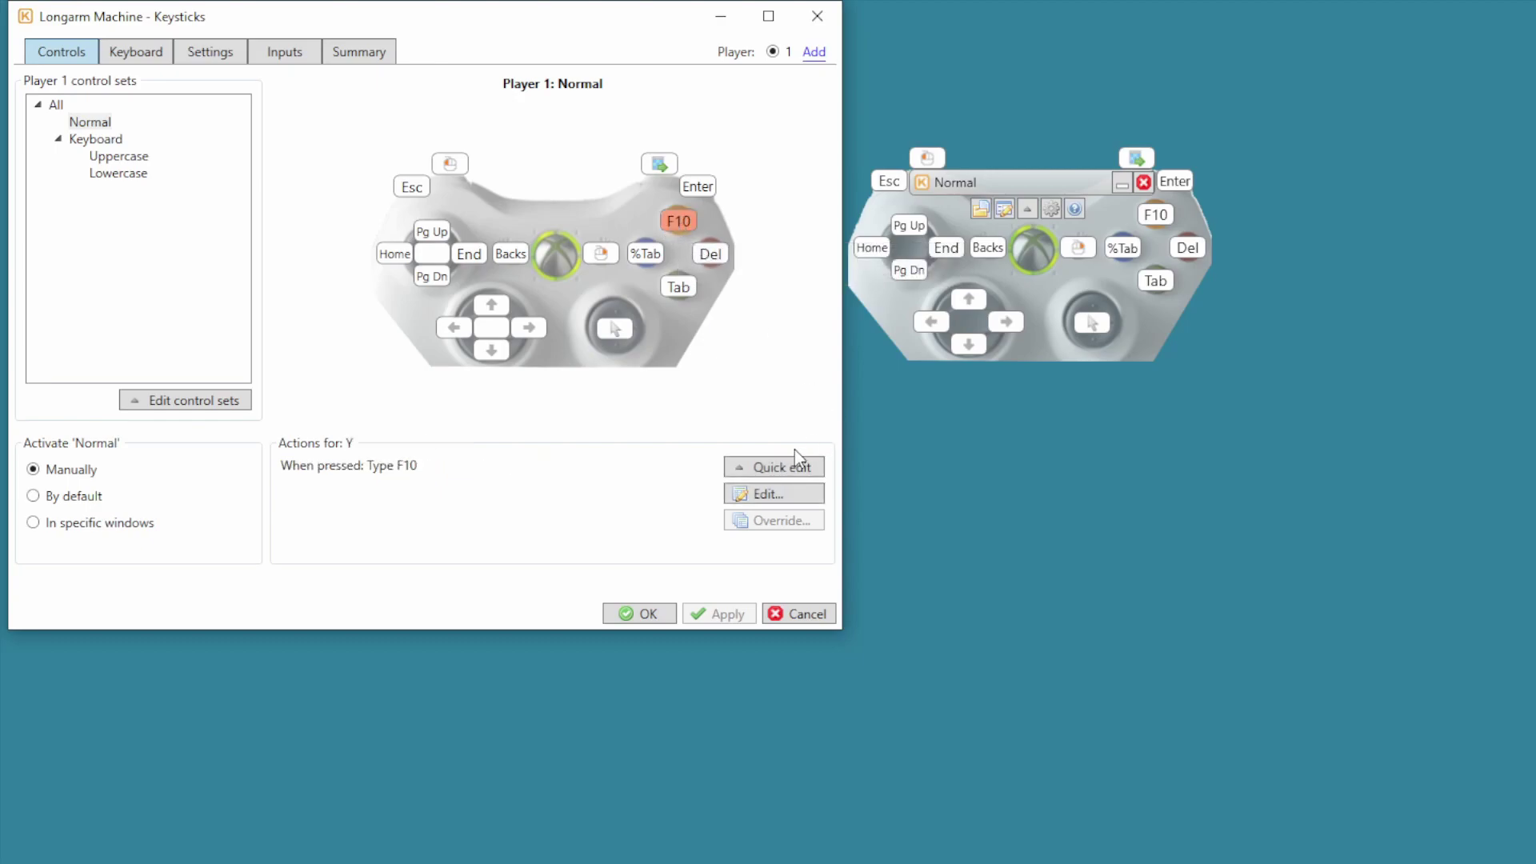
click(764, 472)
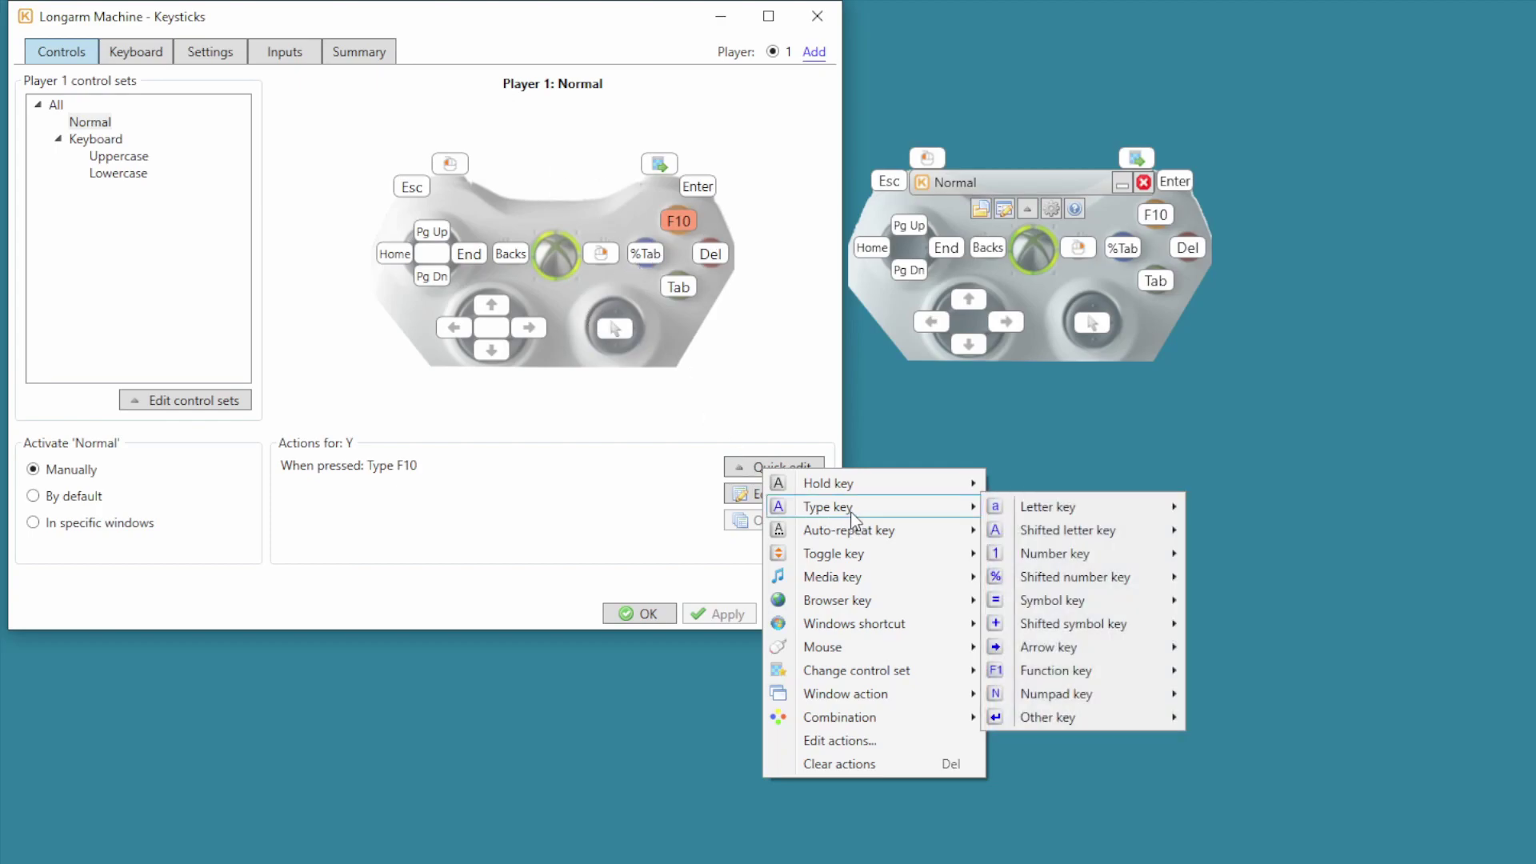
mouse_move(830, 518)
mouse_move(842, 493)
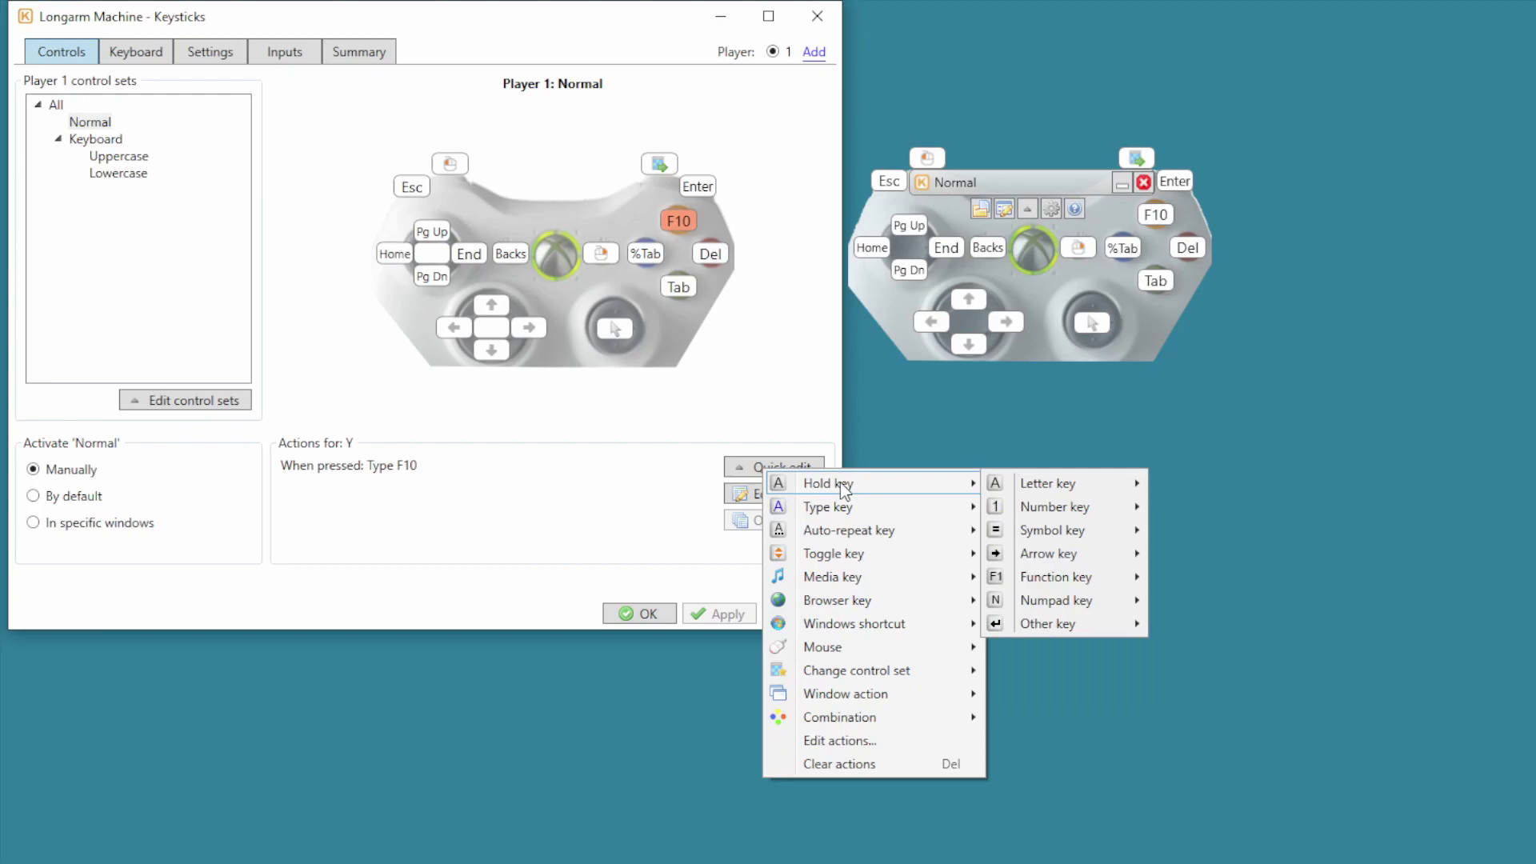
mouse_move(1069, 556)
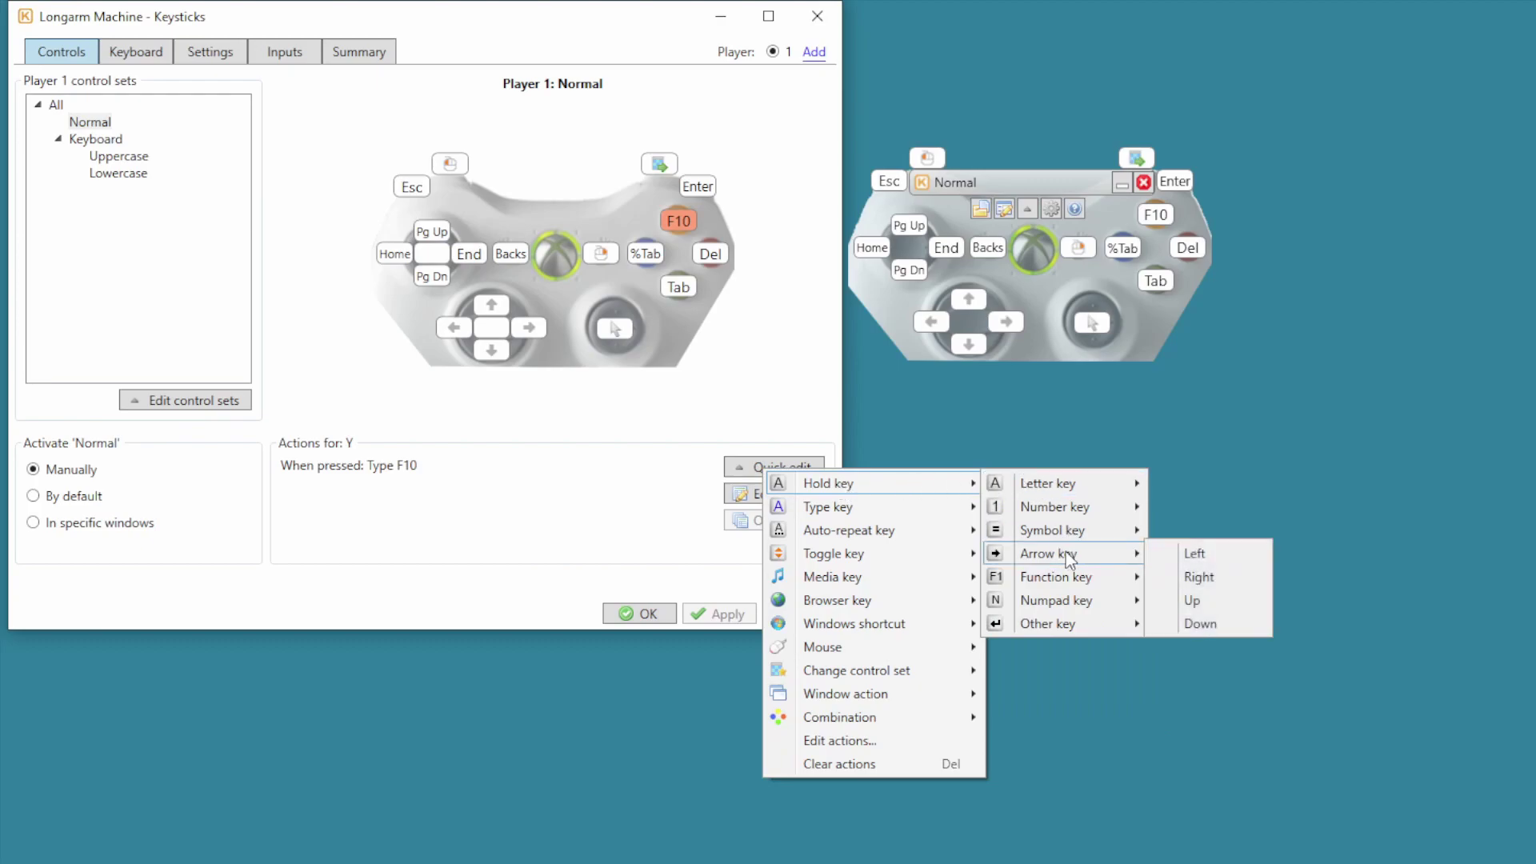
click(1216, 607)
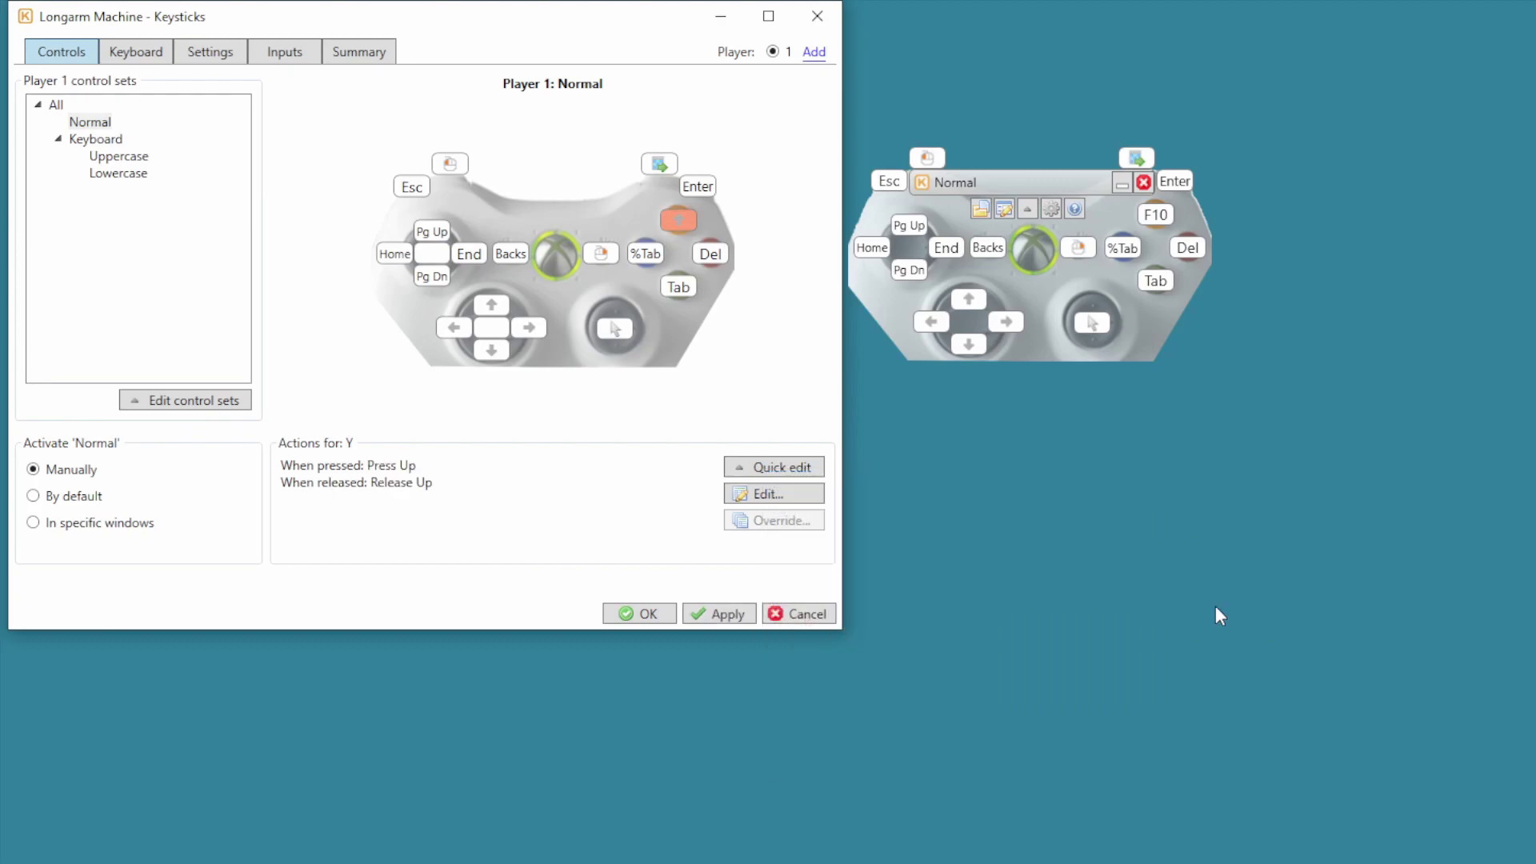
Make the B button hold the Right arrow key instead of Delete
click(712, 254)
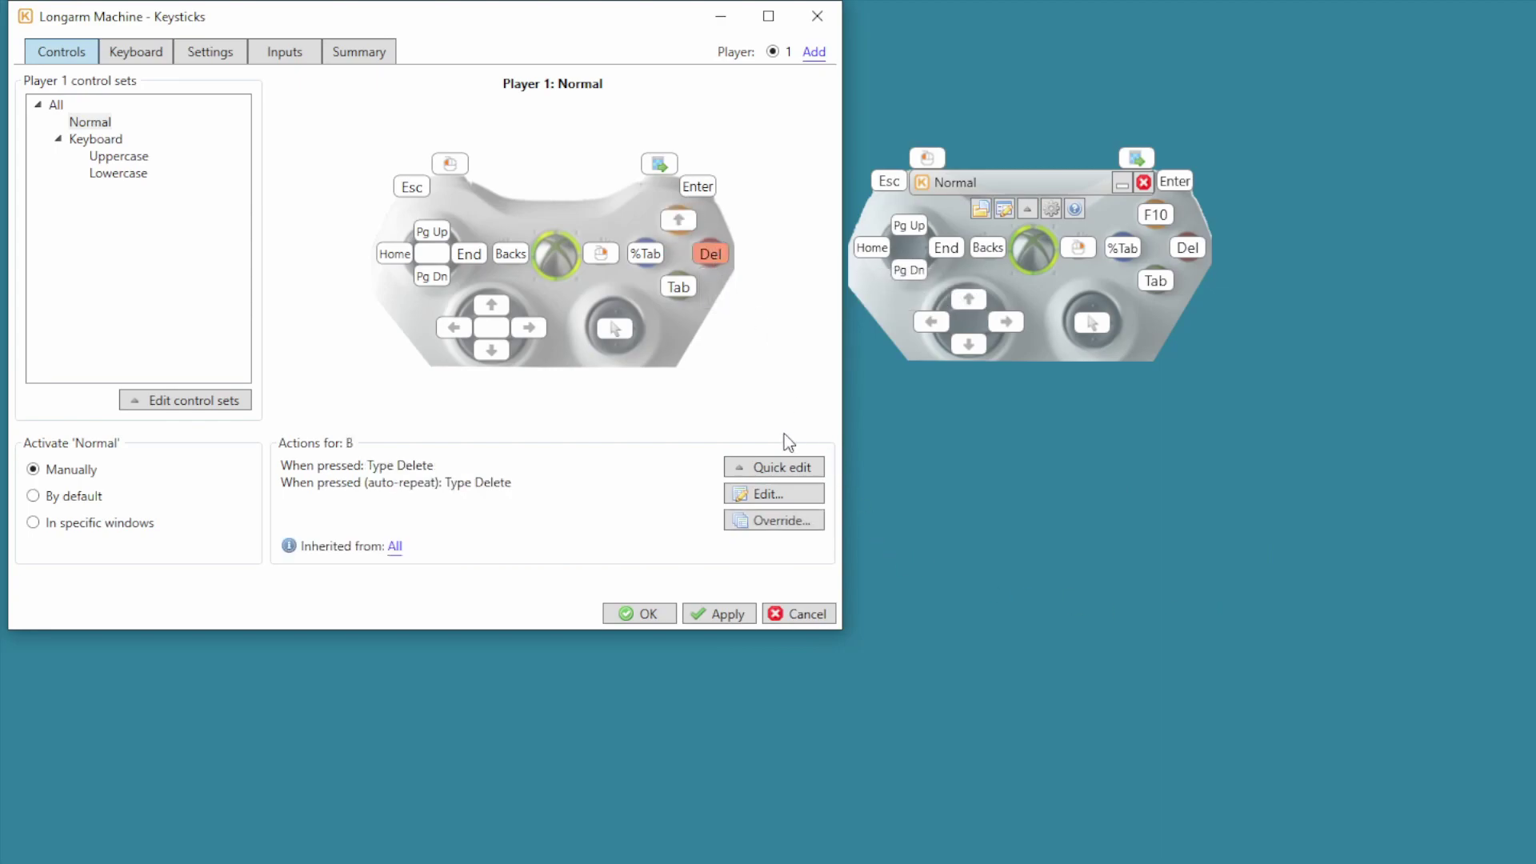
click(774, 467)
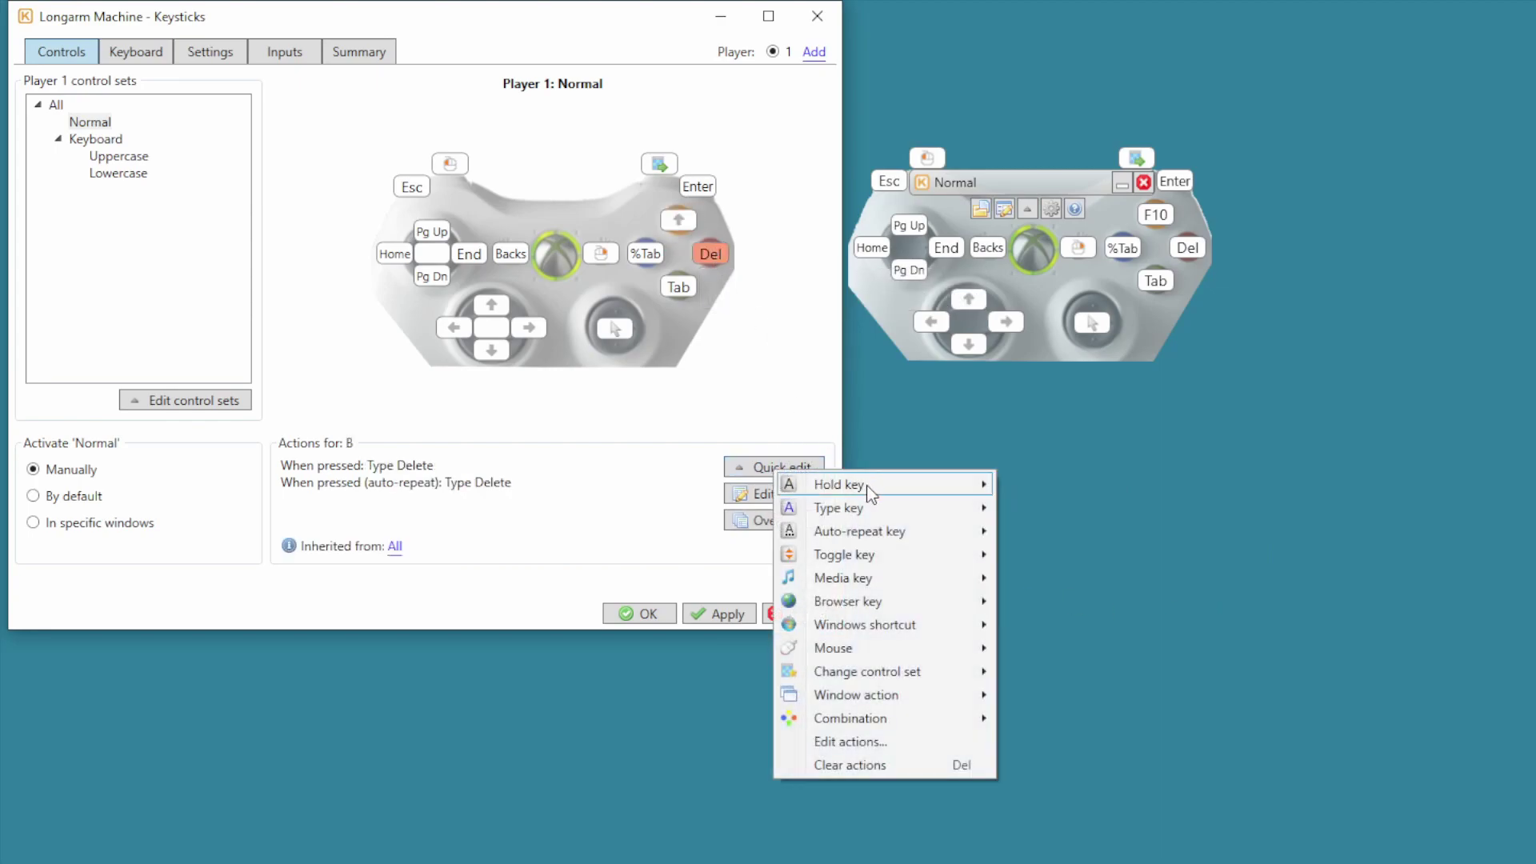
mouse_move(1074, 561)
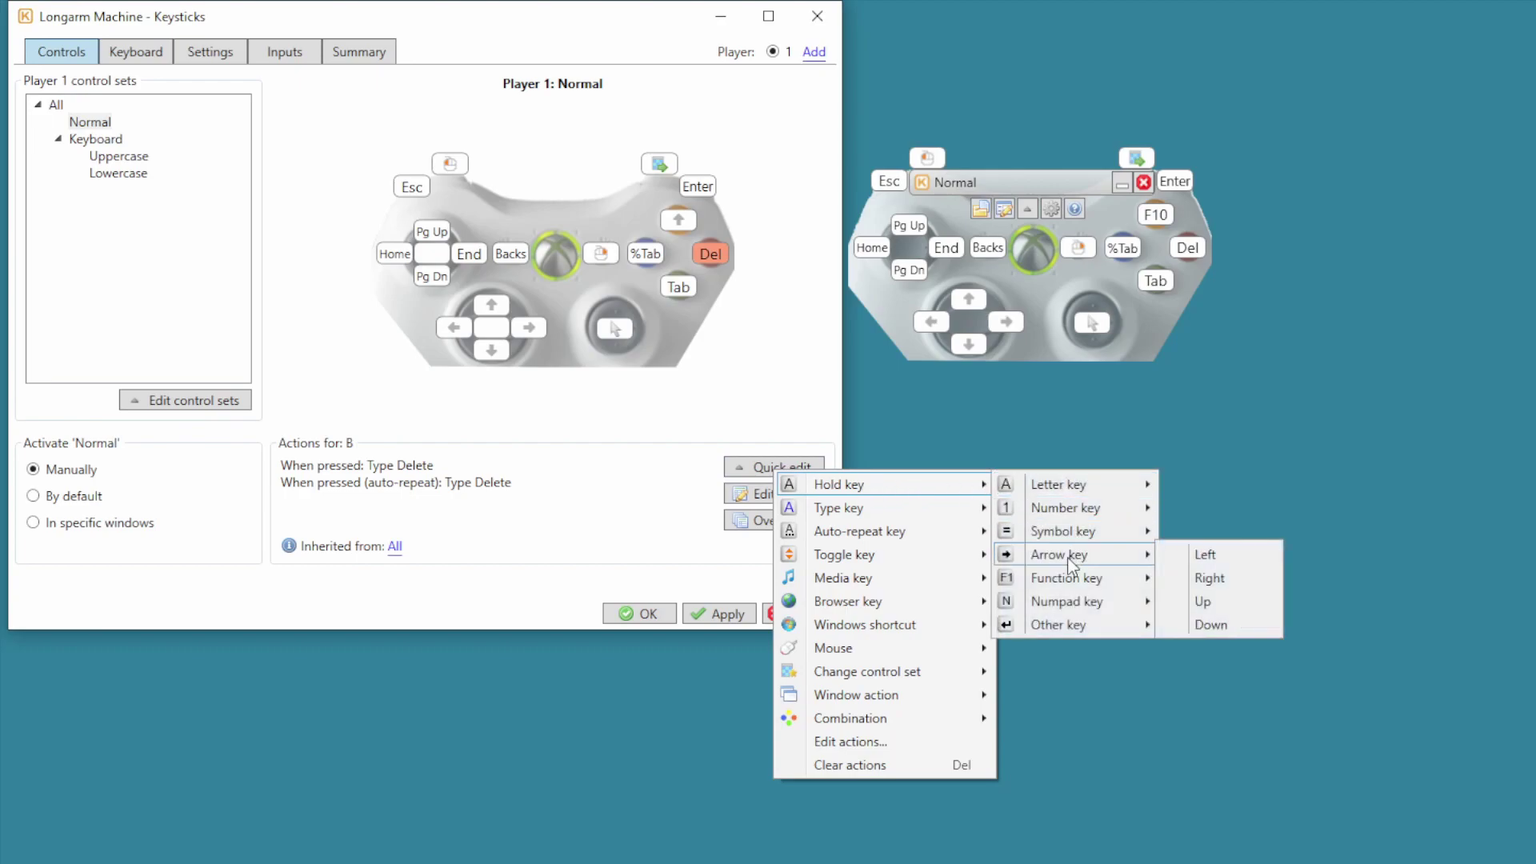
click(1237, 577)
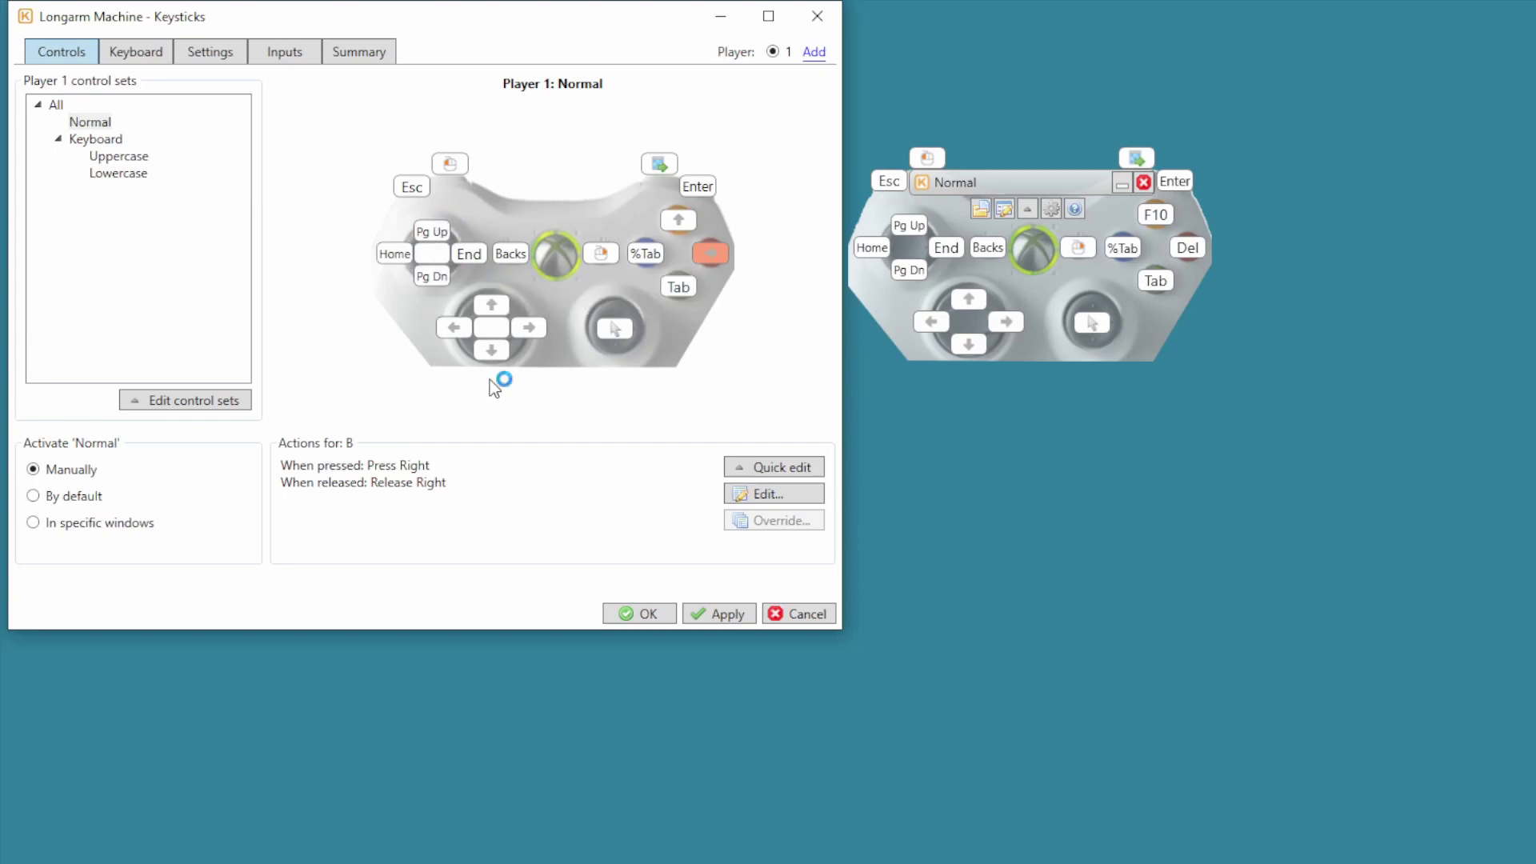
Set D-pad Up to type the Up arrow once, without auto-repeat
click(494, 311)
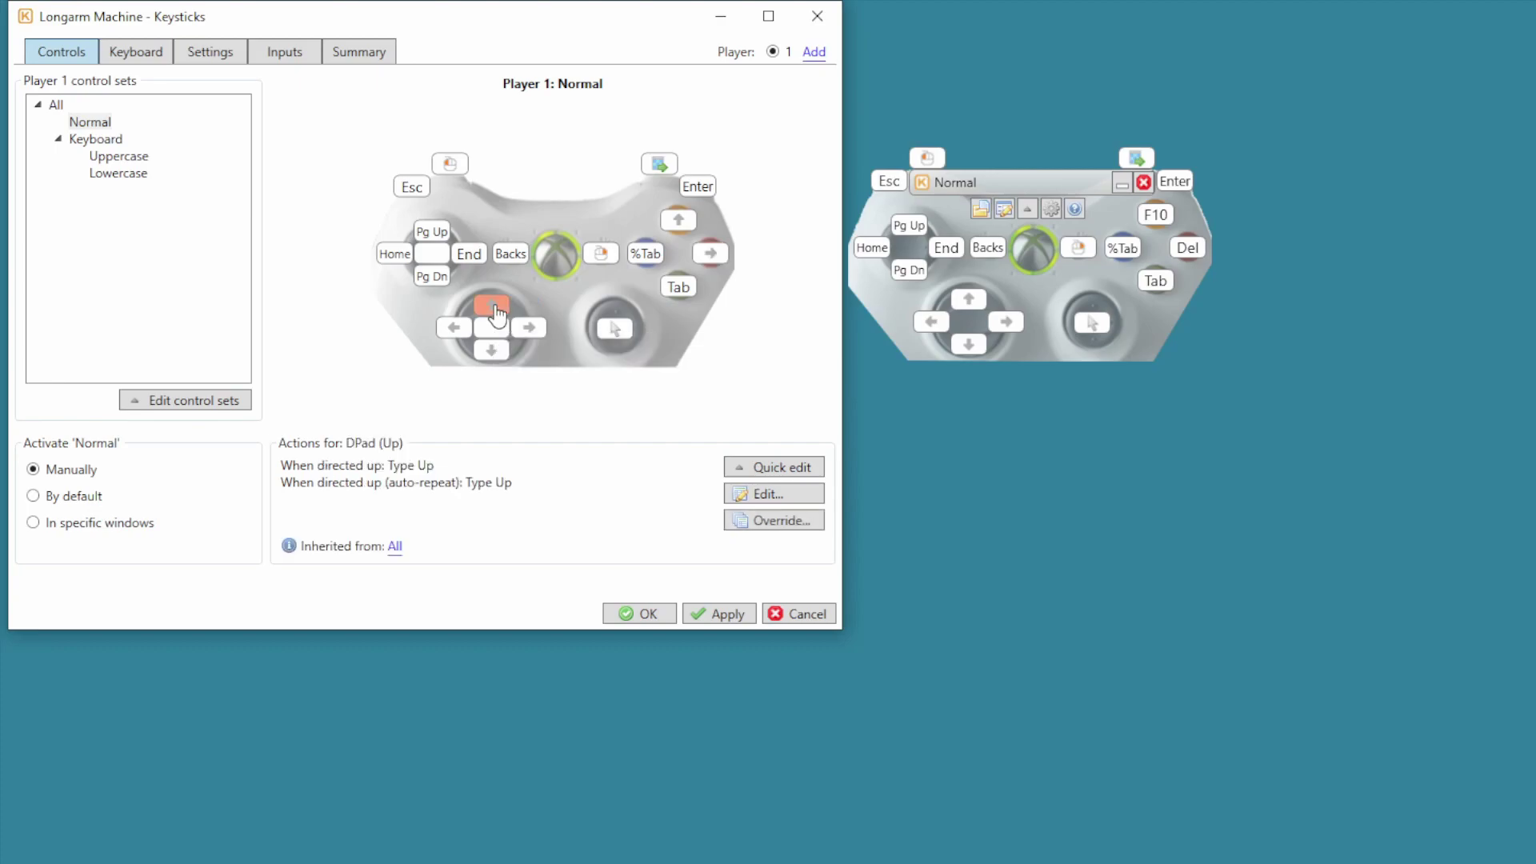
click(776, 467)
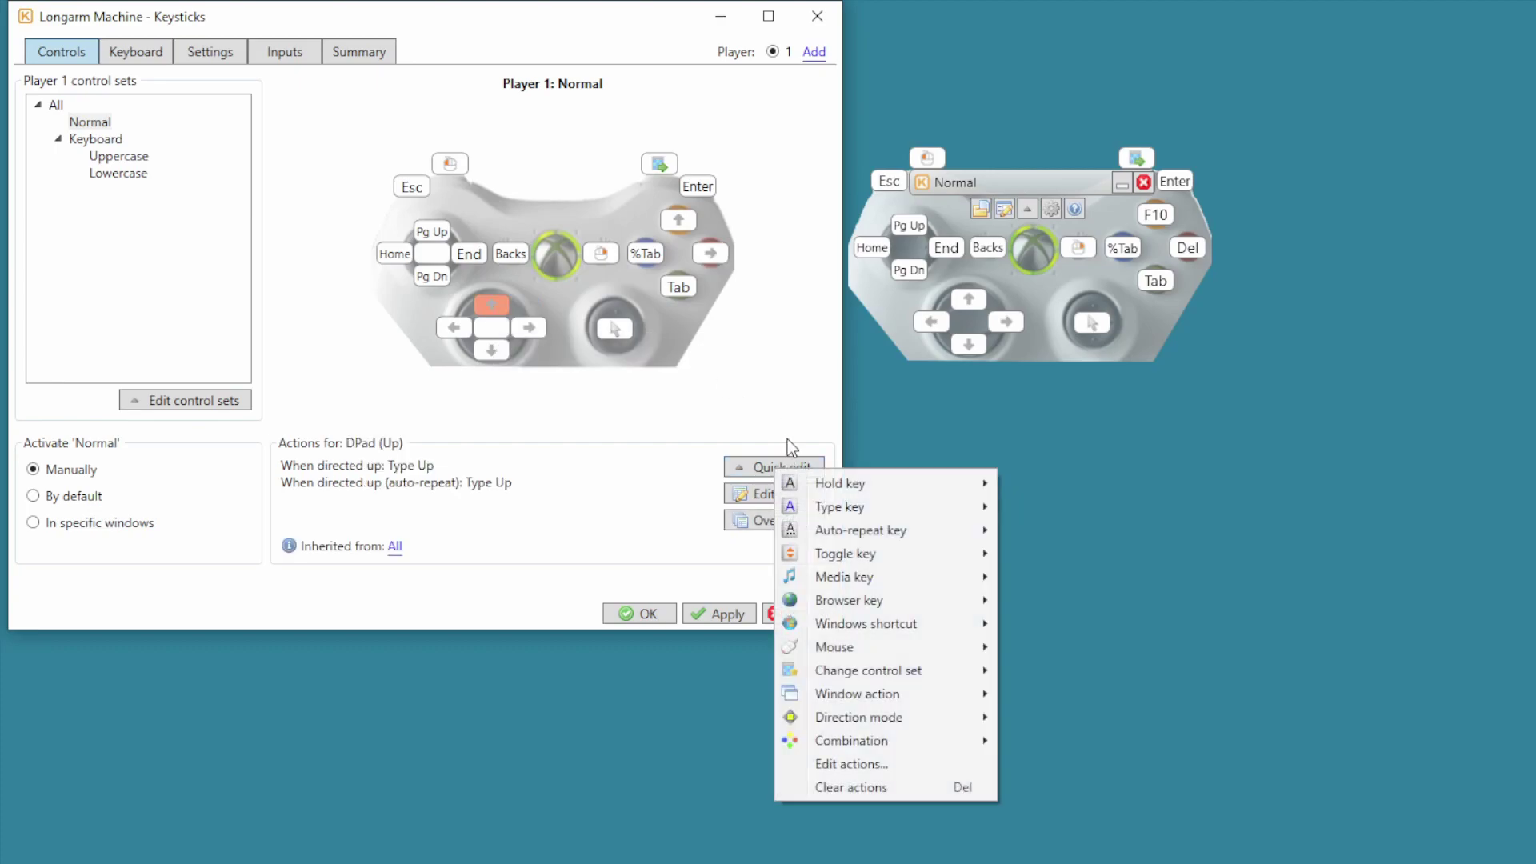
mouse_move(873, 507)
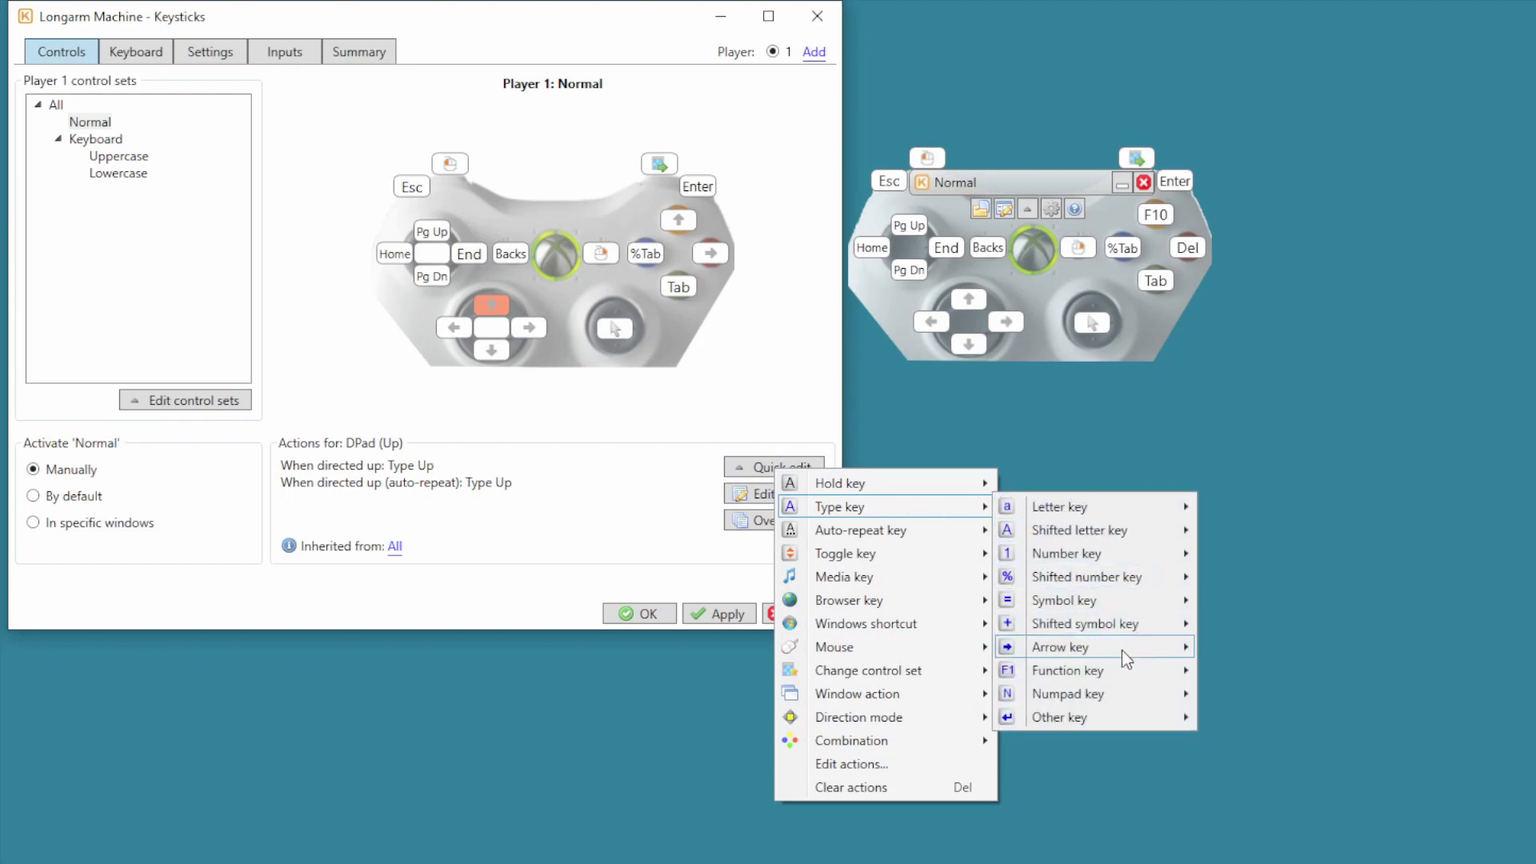
mouse_move(1122, 650)
click(1256, 685)
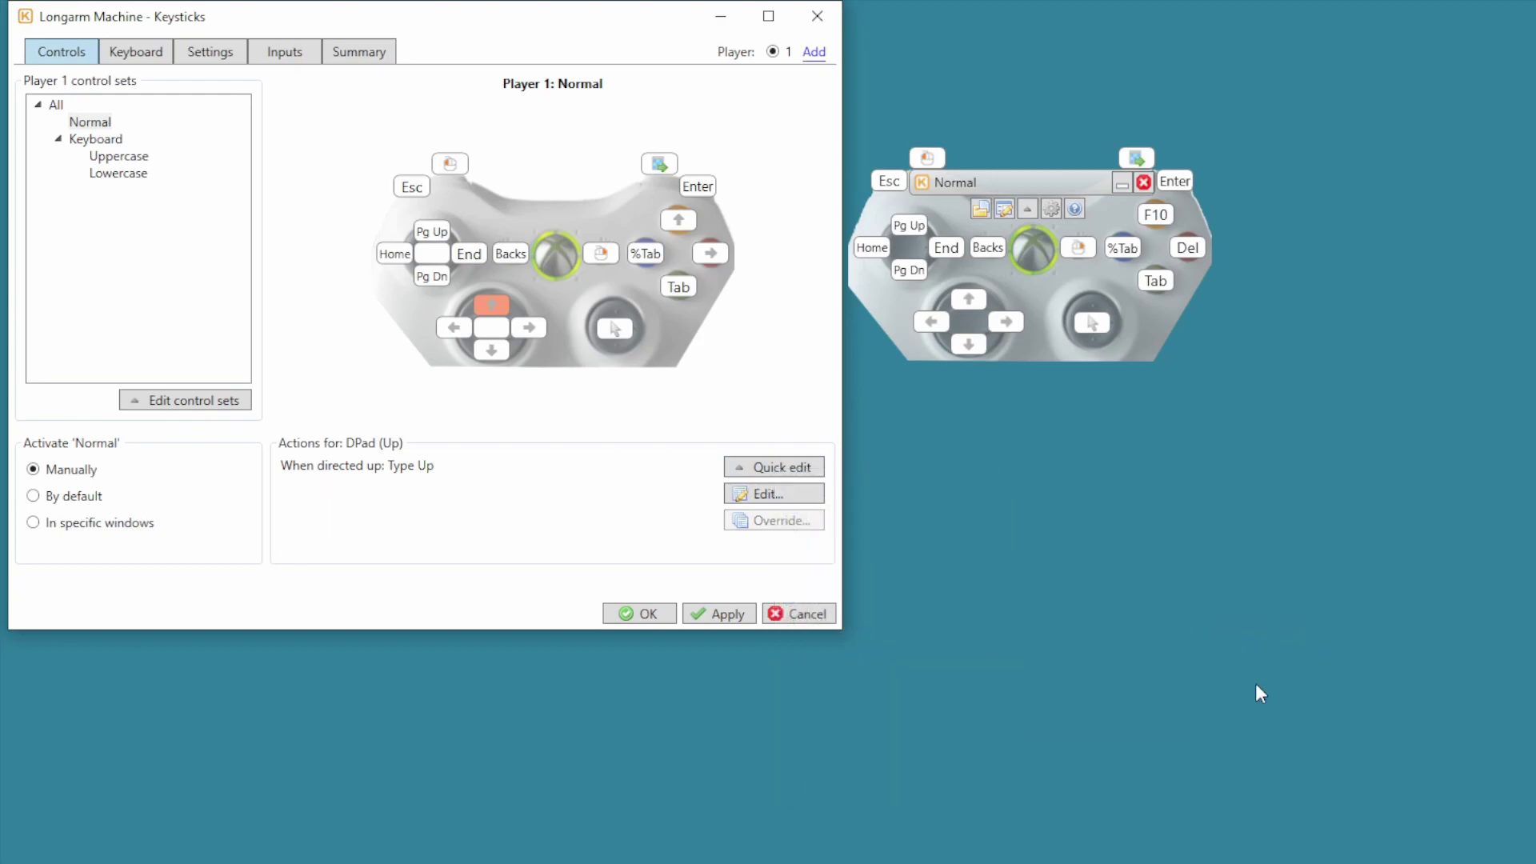
Set D-pad Right to type the Right arrow once, without auto-repeat
click(530, 329)
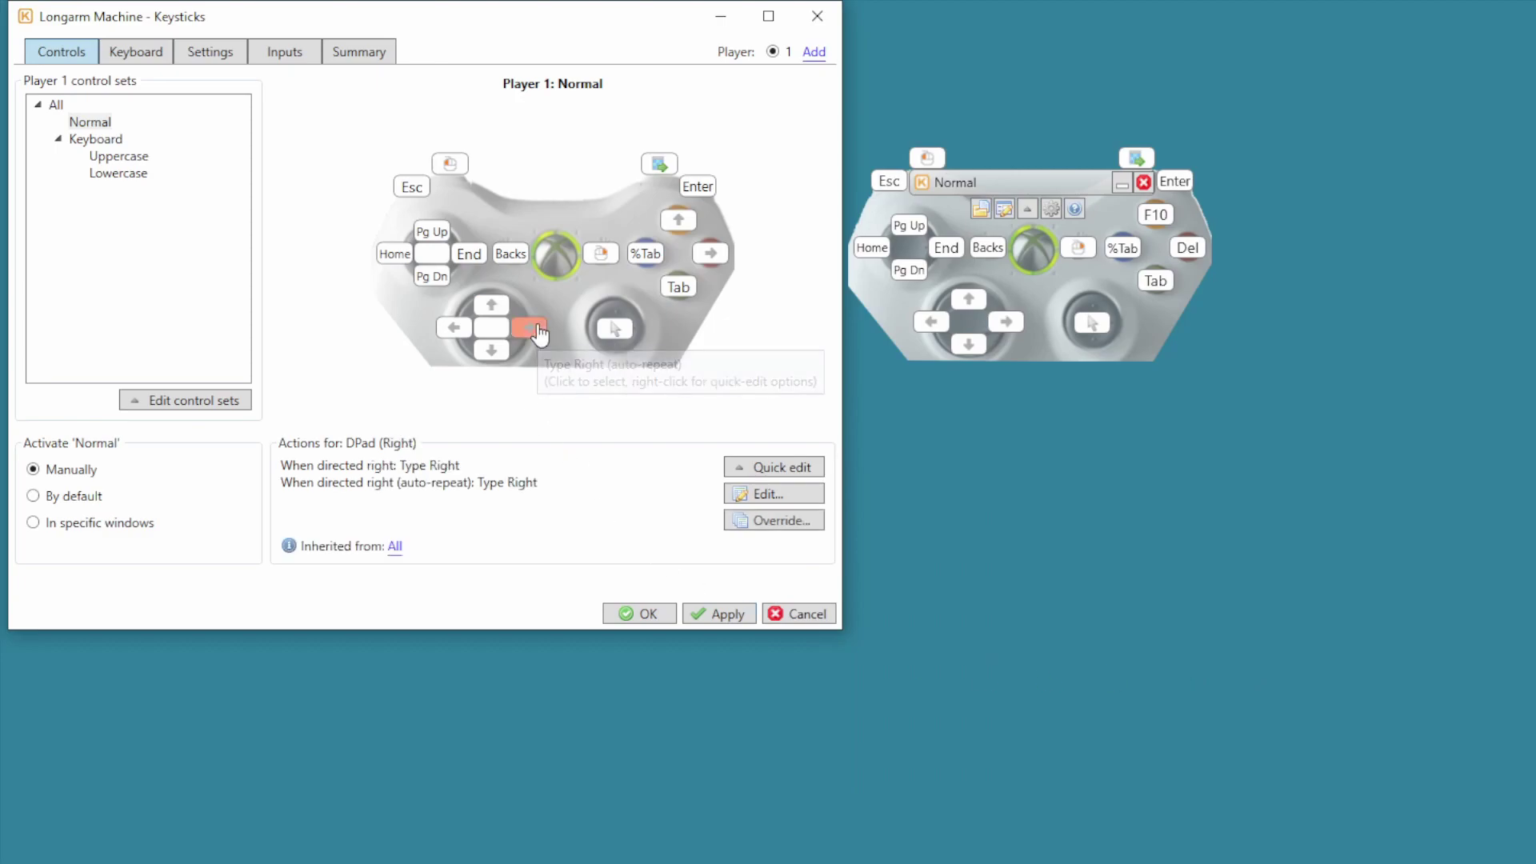
click(743, 470)
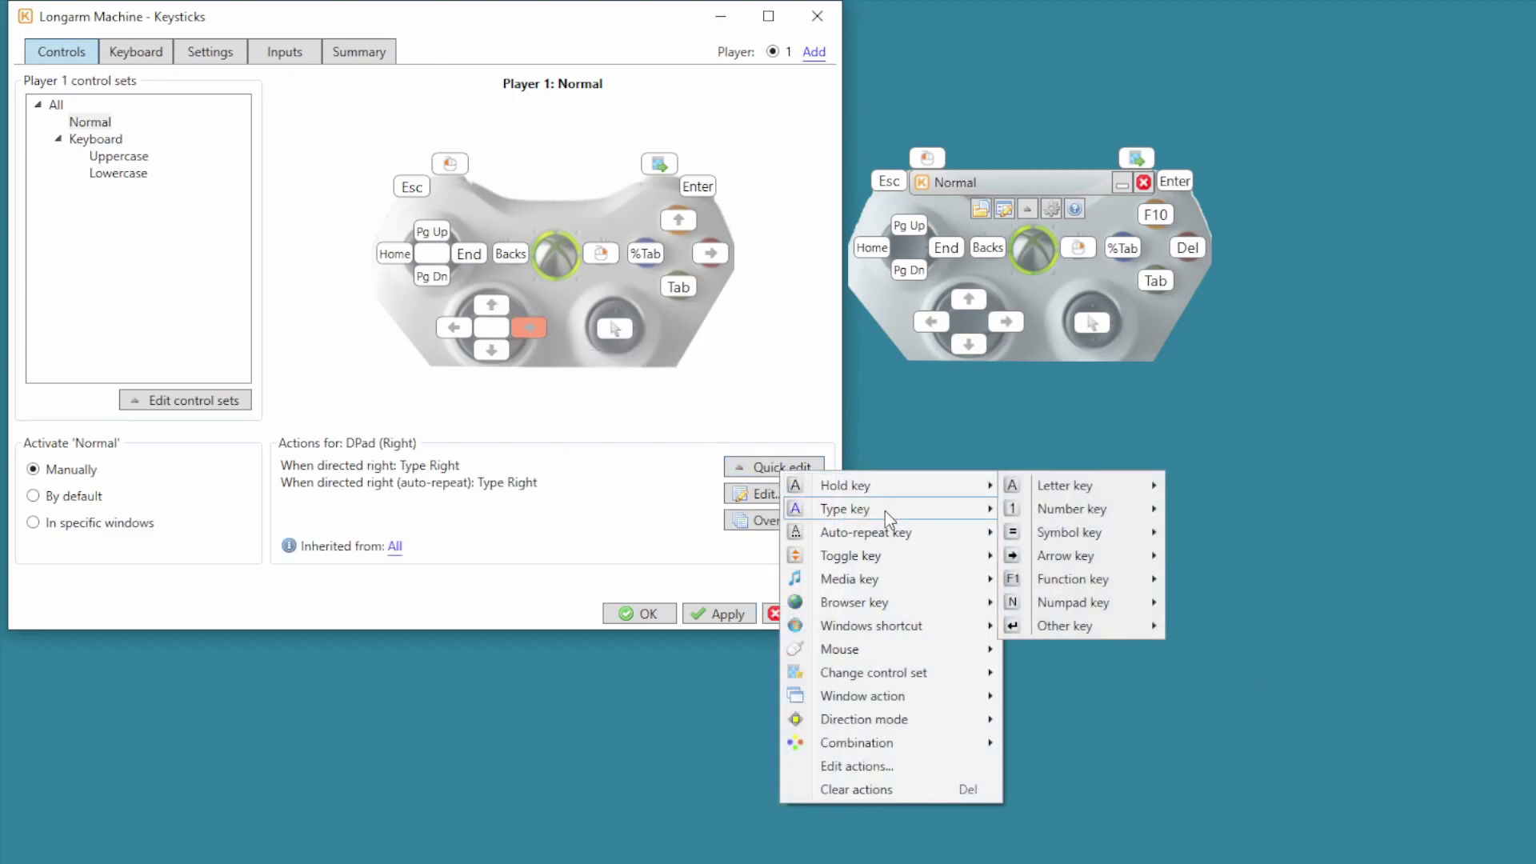
mouse_move(885, 511)
mouse_move(1128, 648)
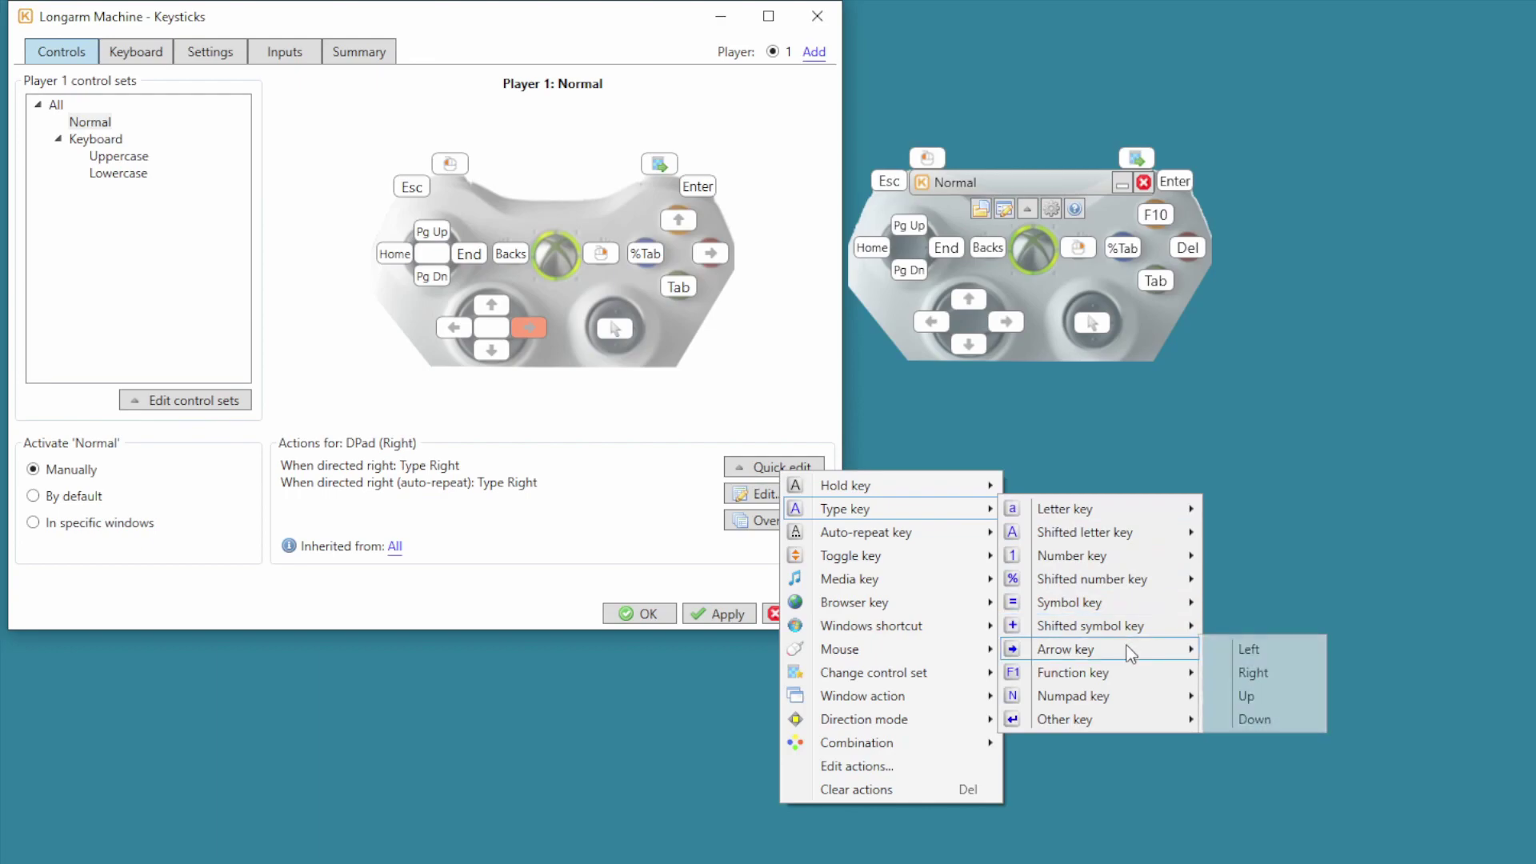
click(1267, 674)
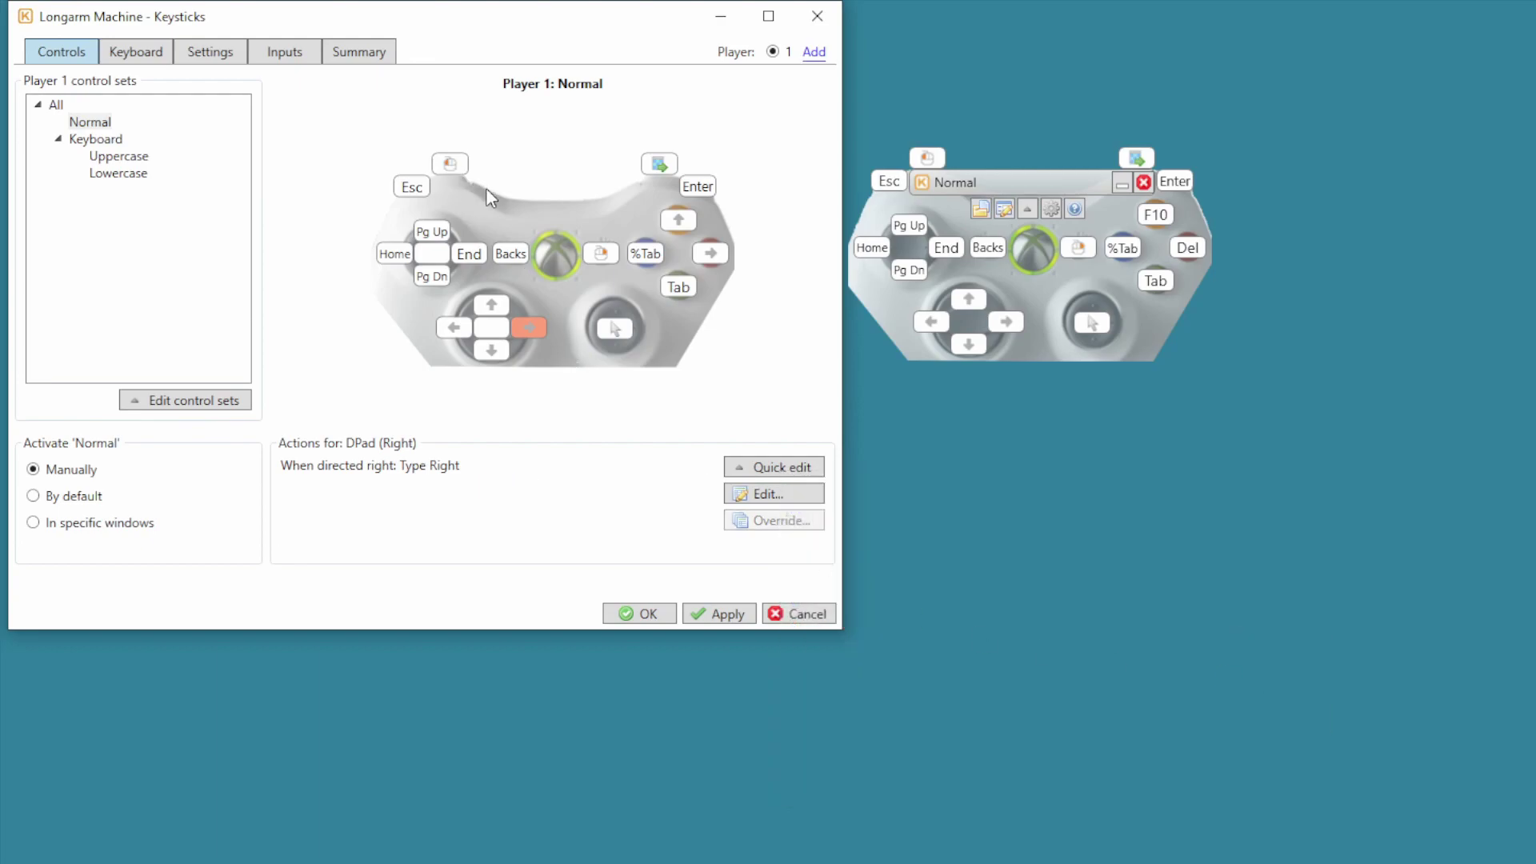
Clear the Escape, mouse-click and Enter actions from both shoulder buttons and both triggers
click(411, 193)
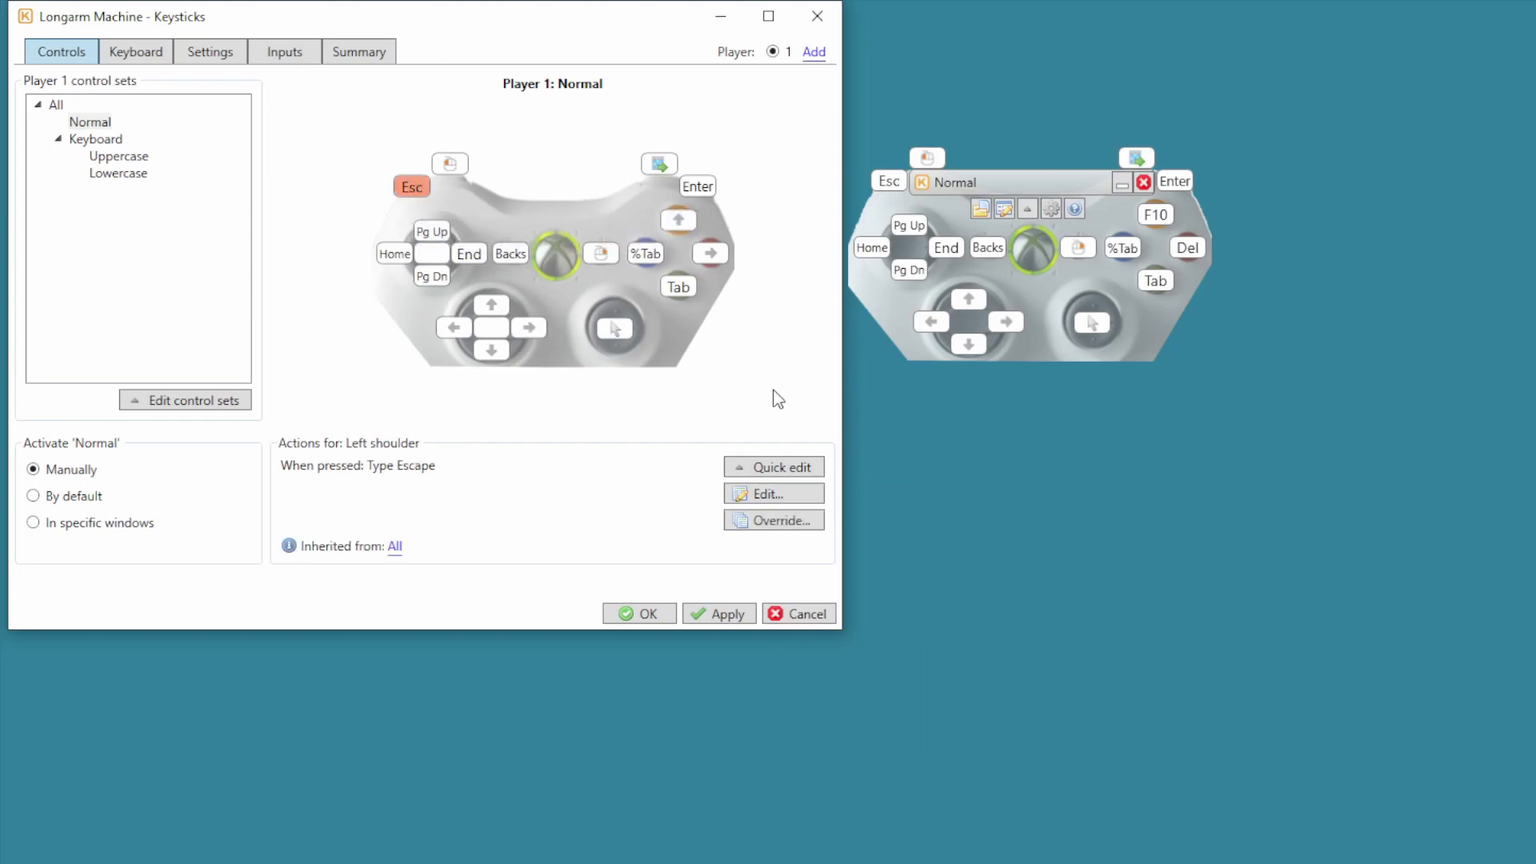
click(770, 464)
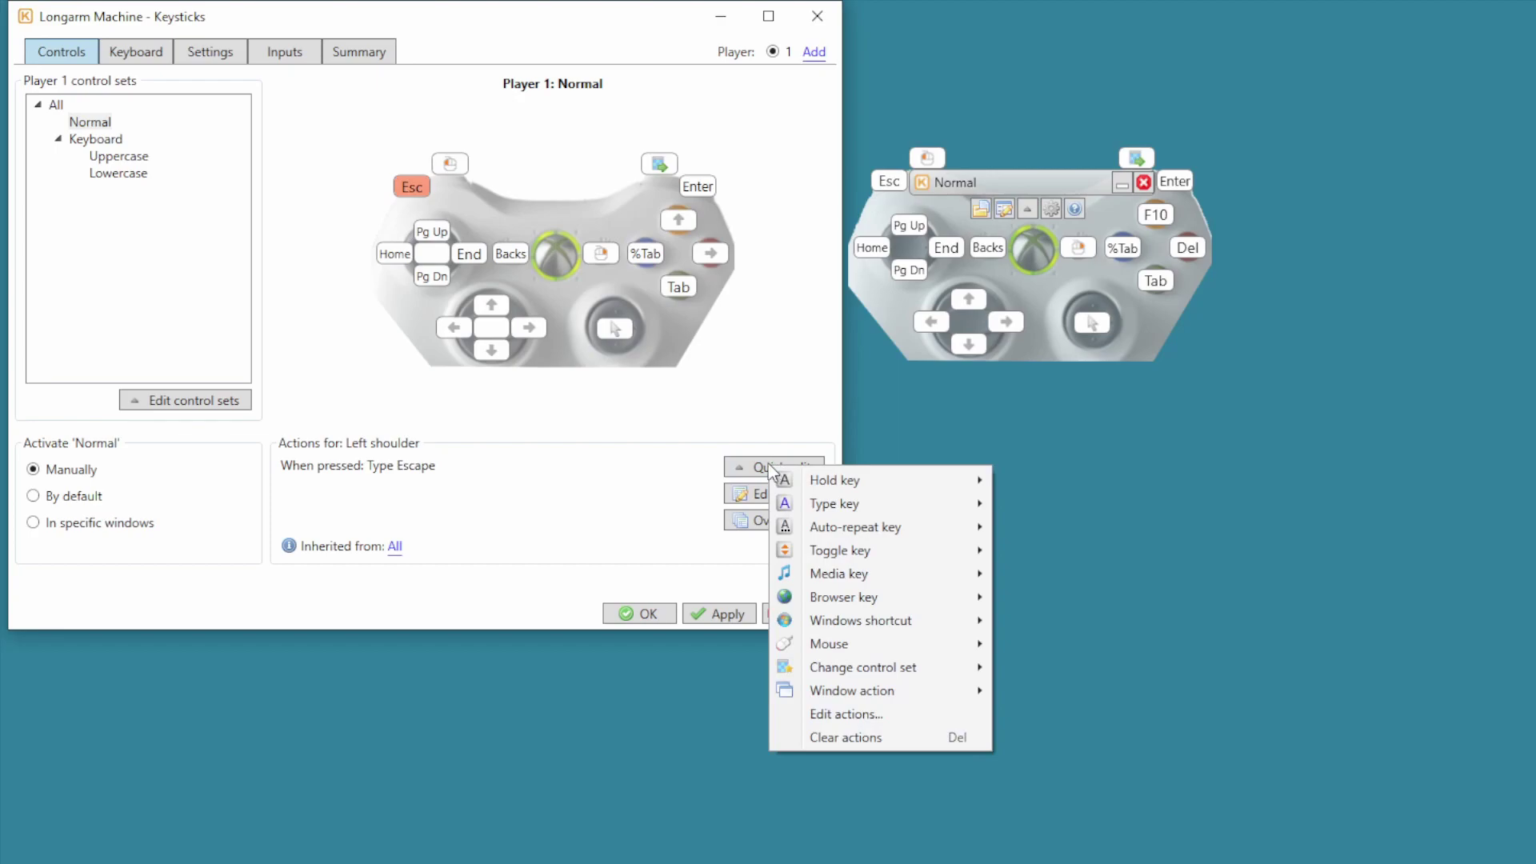
click(862, 738)
click(453, 166)
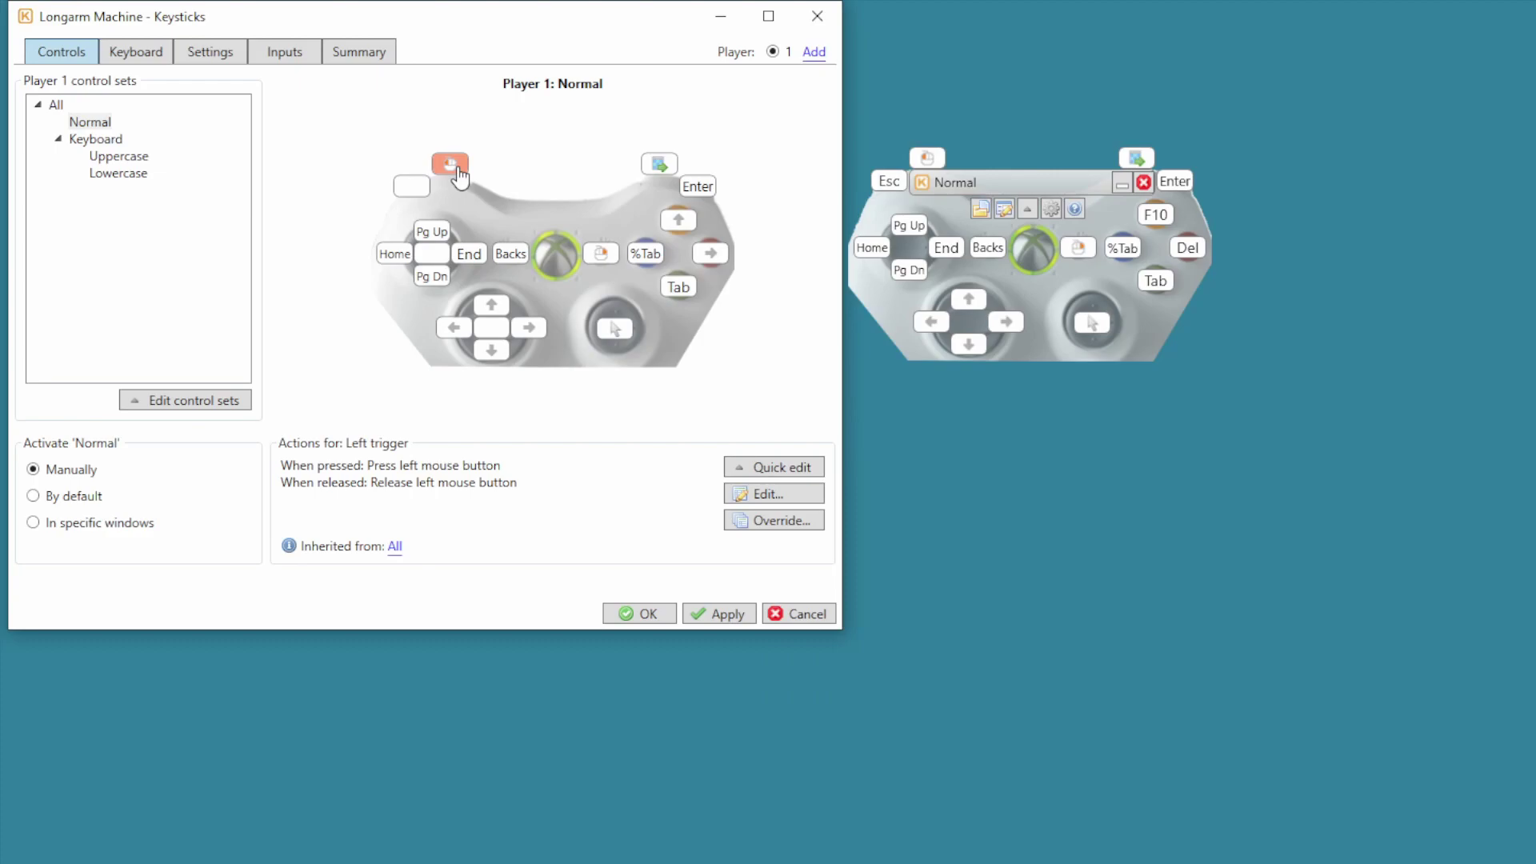
key(Delete)
click(668, 164)
key(Delete)
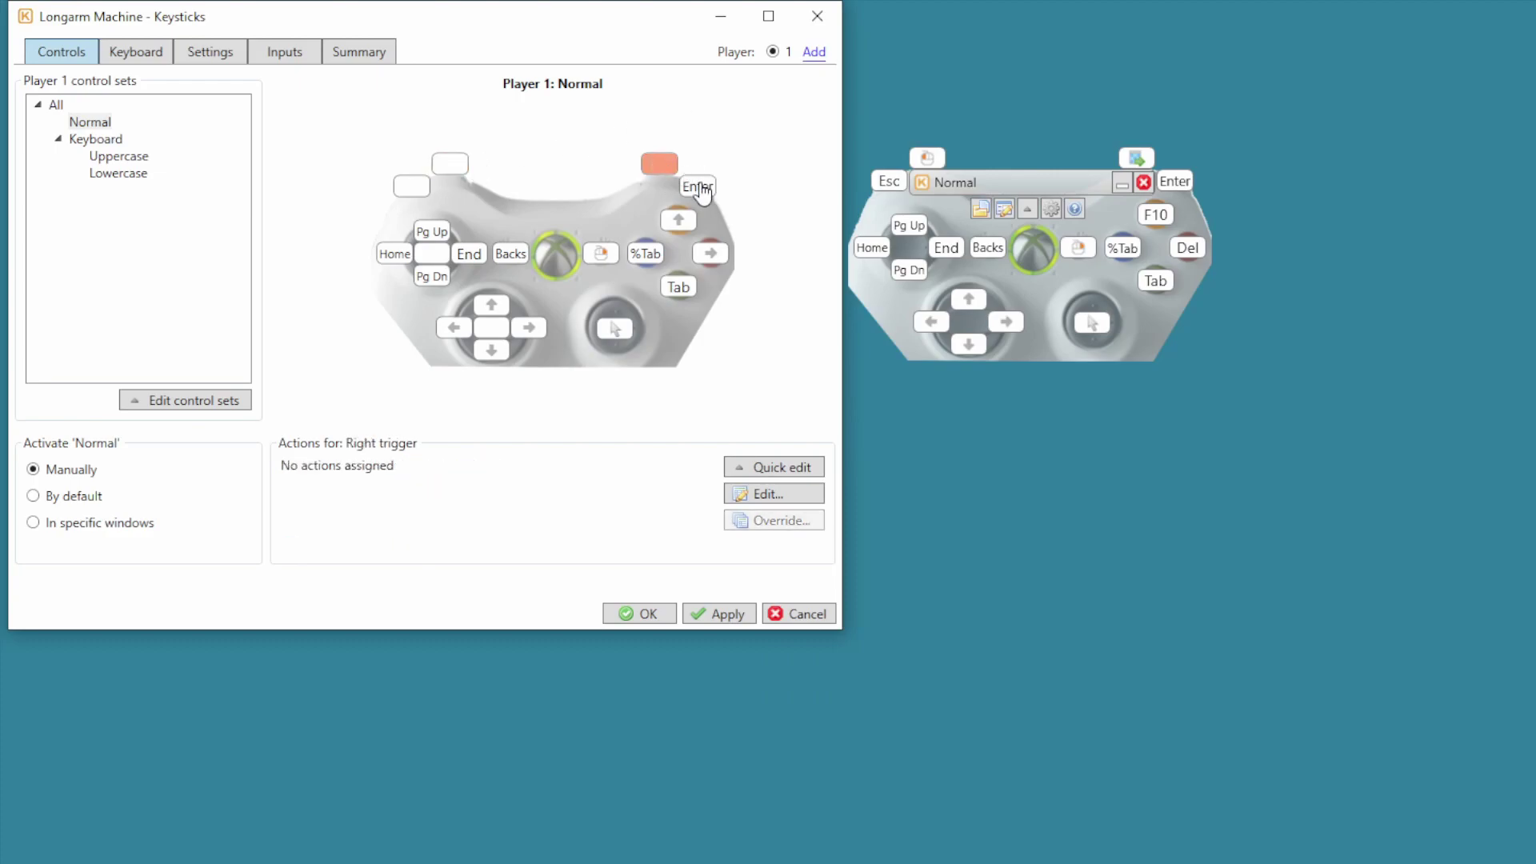
click(700, 192)
key(Delete)
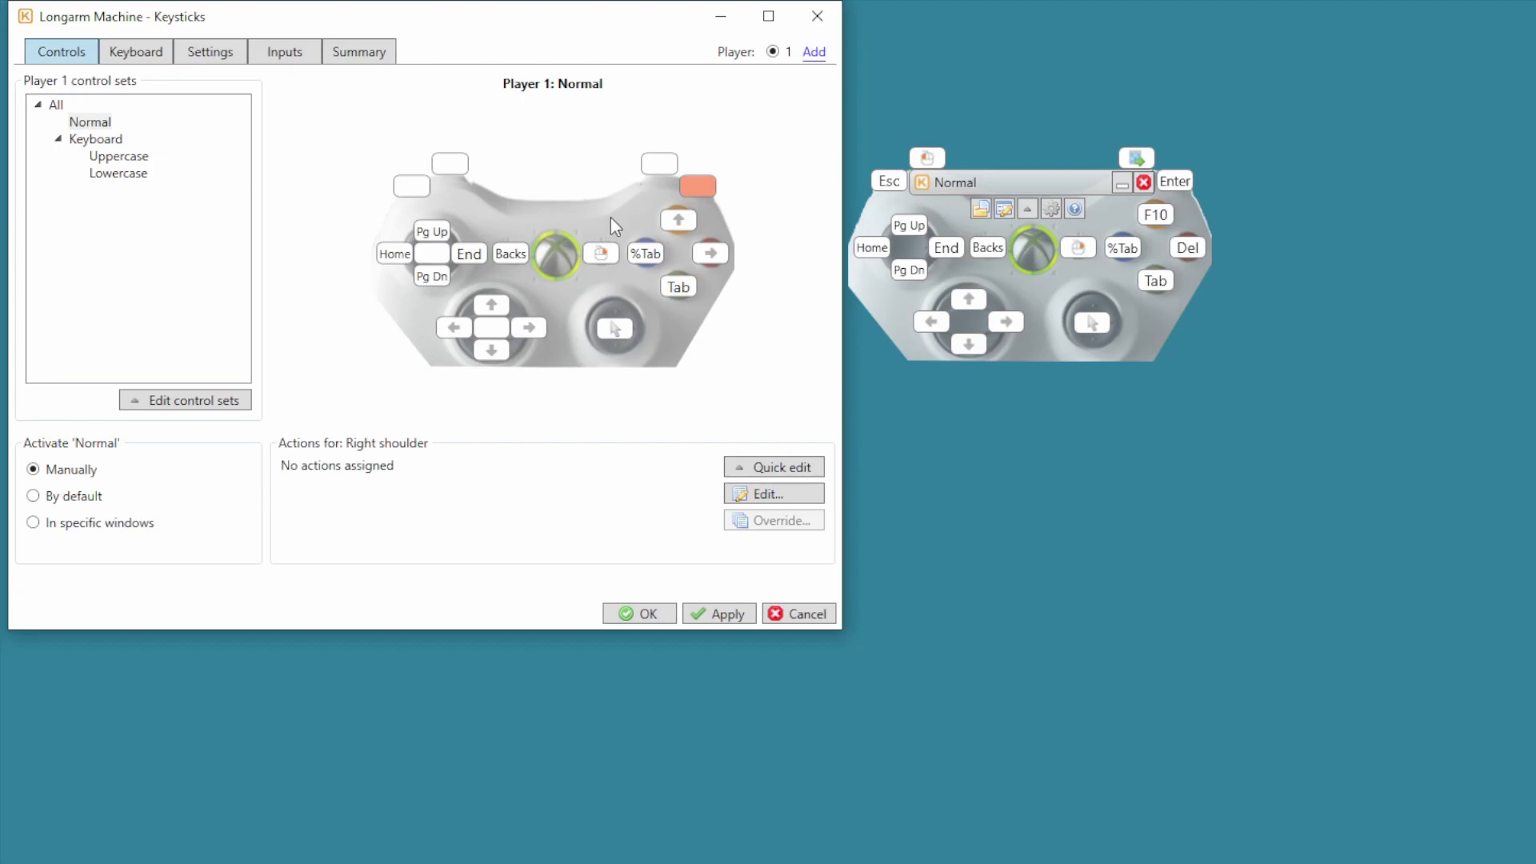
Change the Start button from the right mouse button to typing Space
click(604, 258)
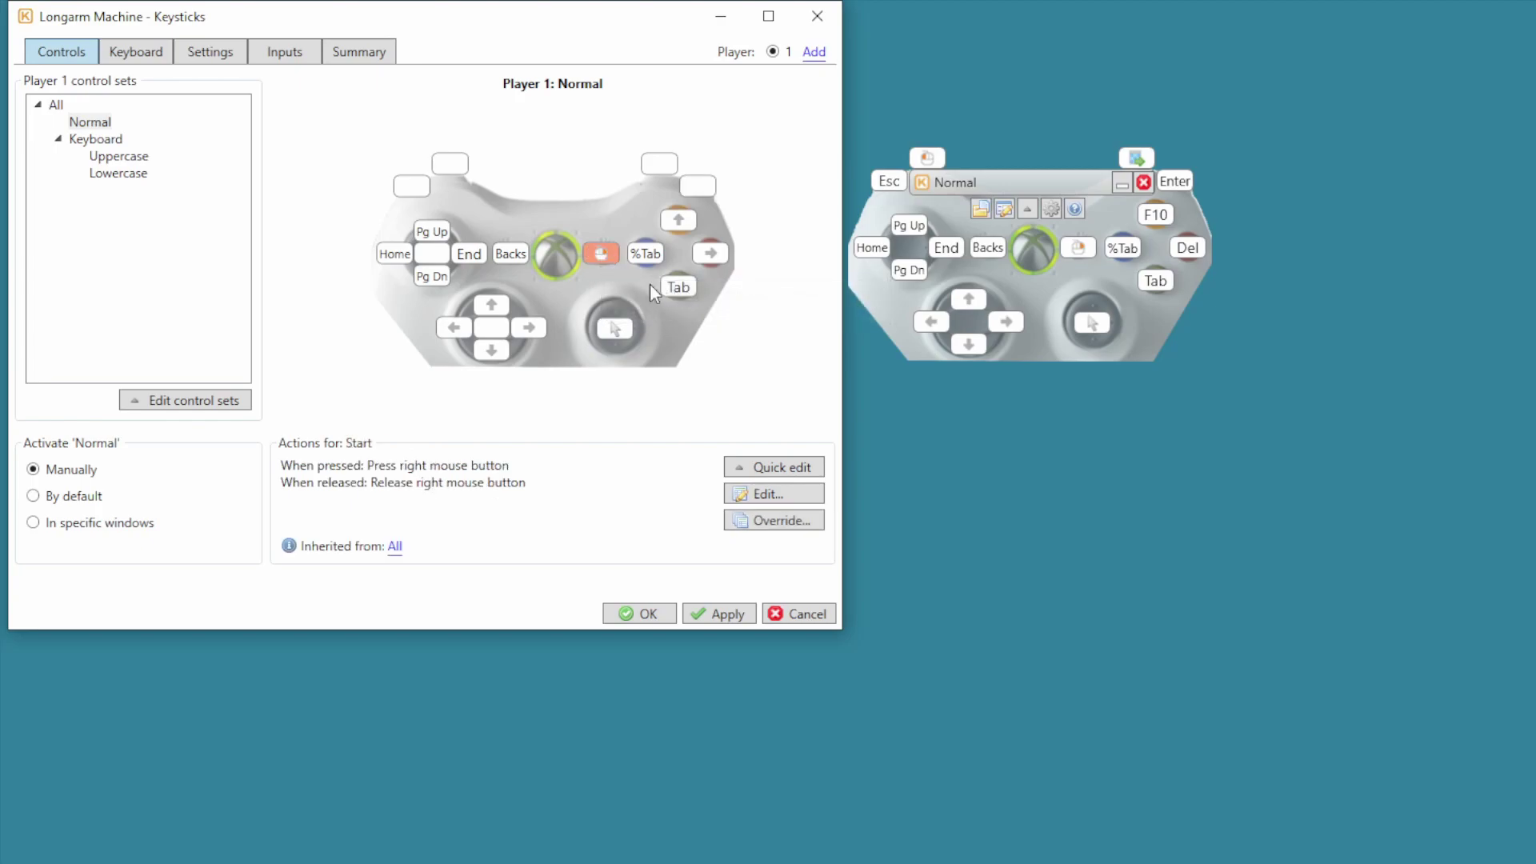
click(781, 468)
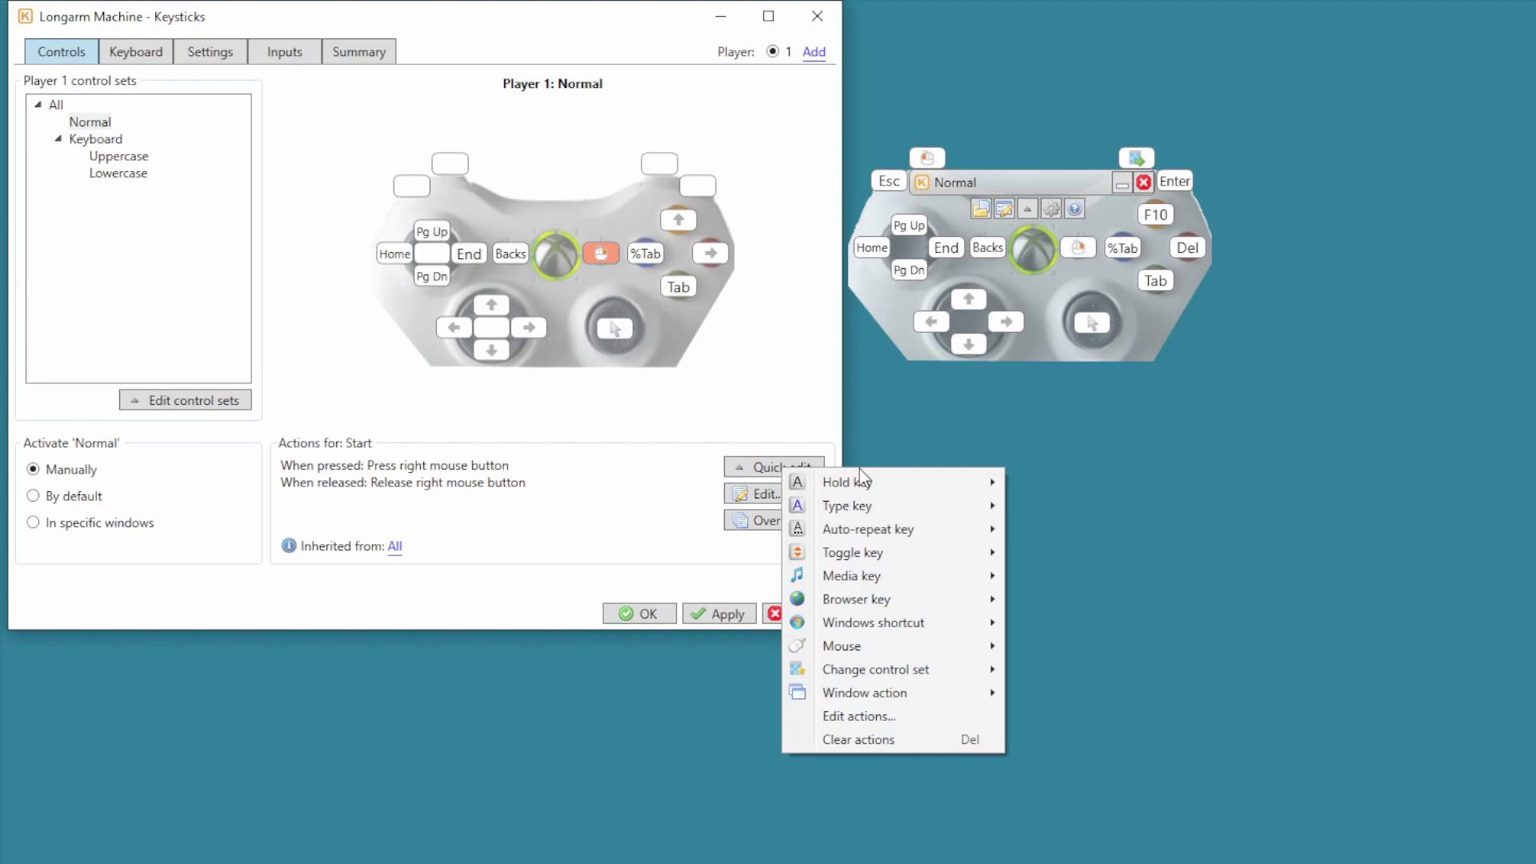
mouse_move(864, 510)
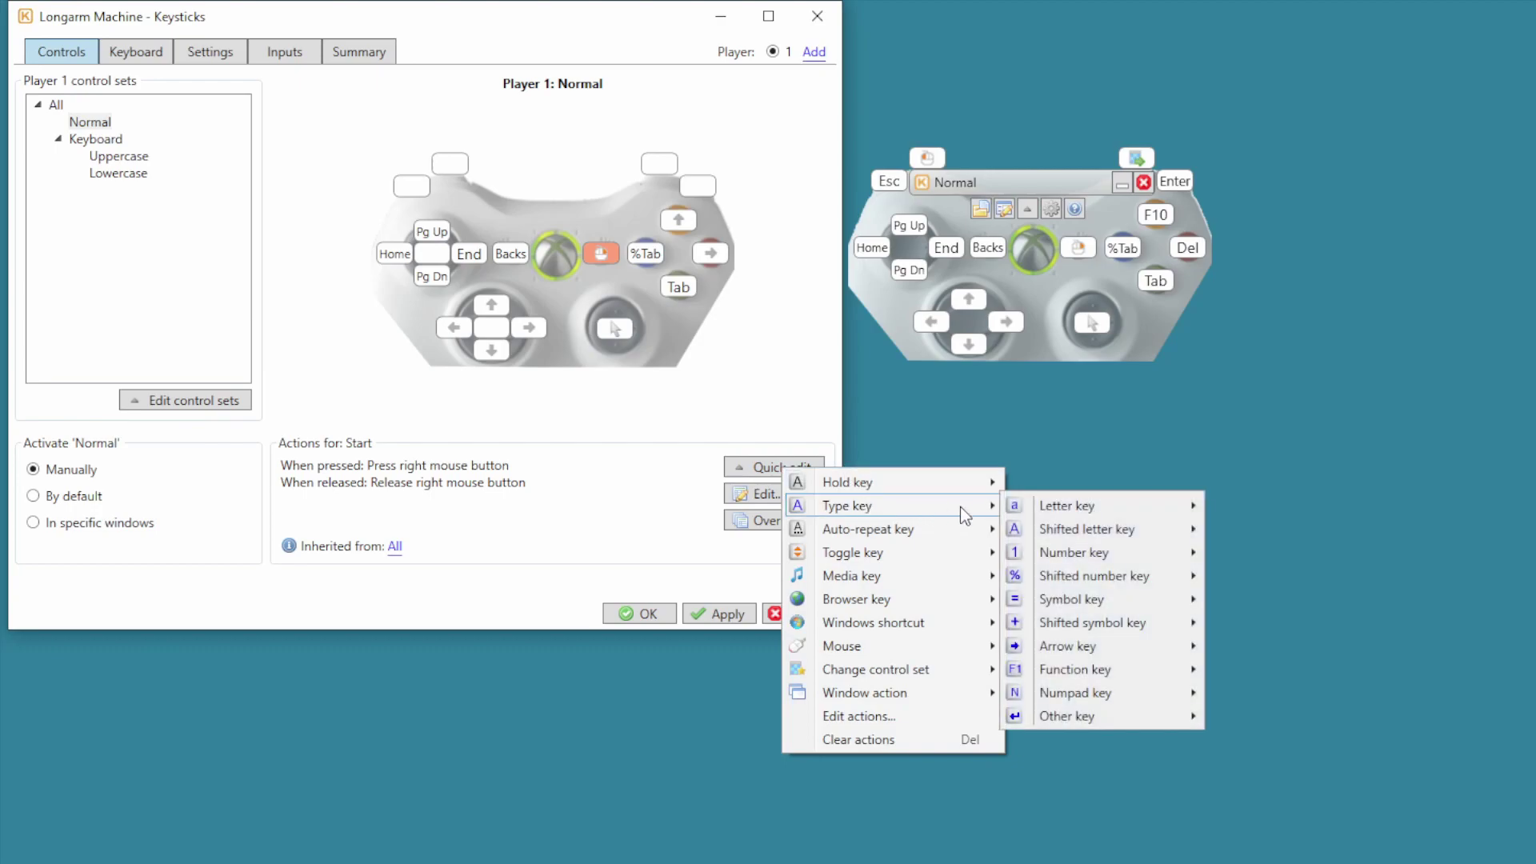
mouse_move(1105, 720)
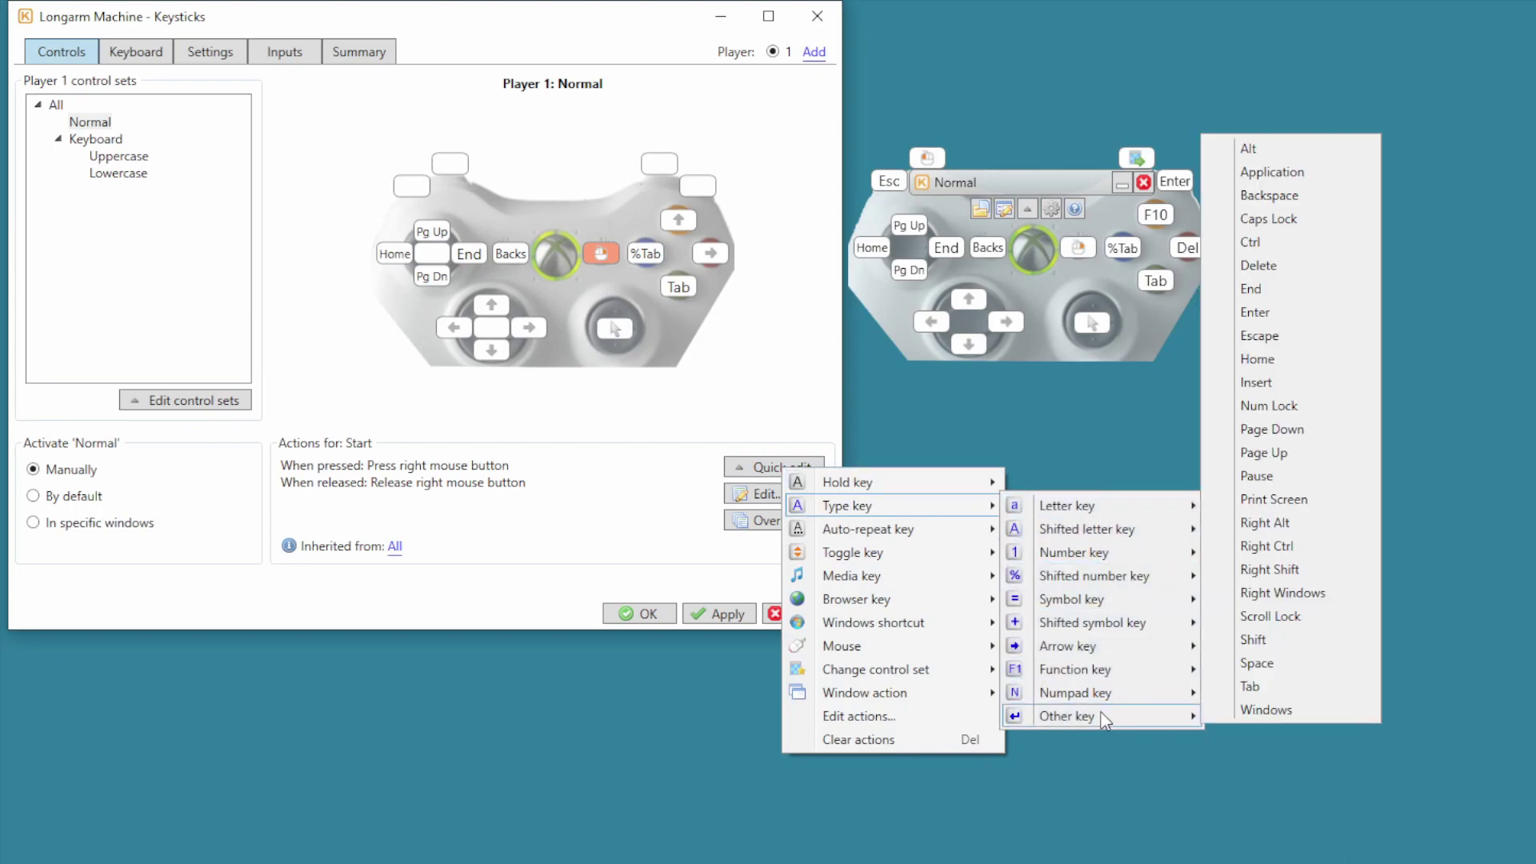
click(1275, 667)
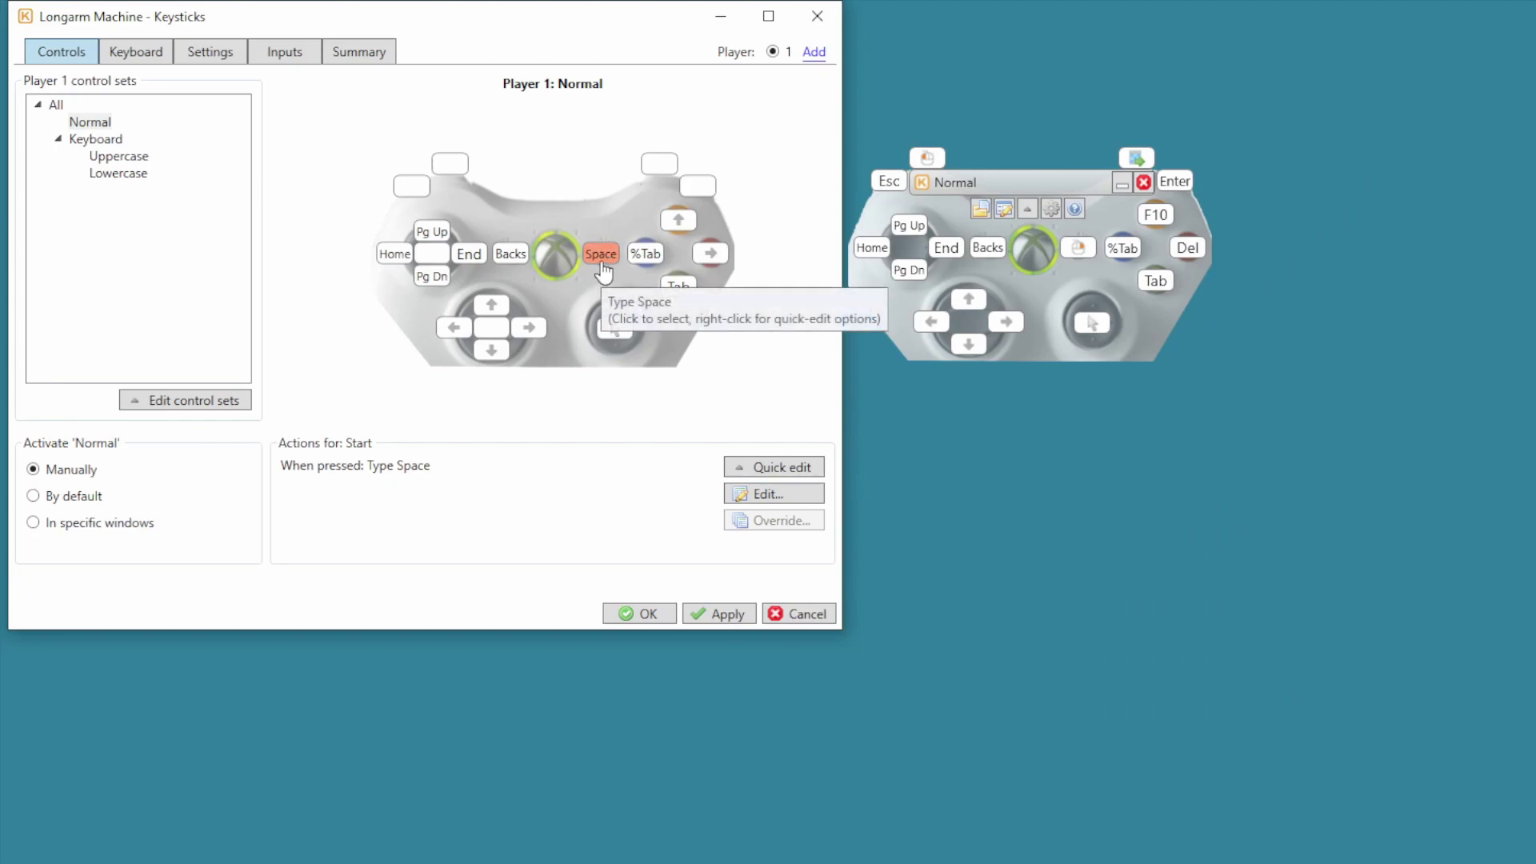
Change the Back button from auto-repeating Backspace to typing the letter H
click(516, 256)
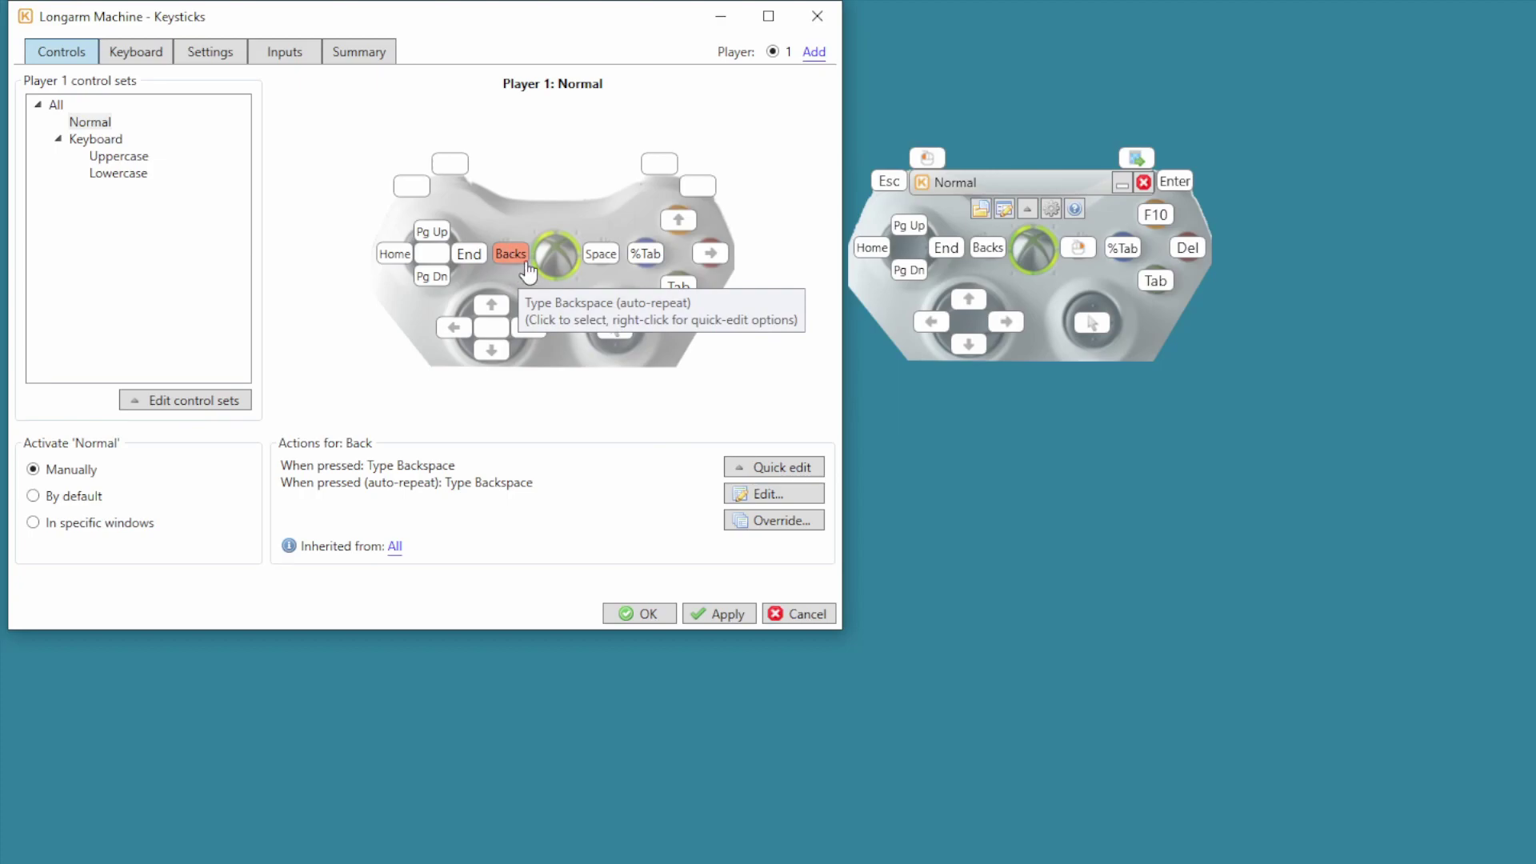
click(772, 466)
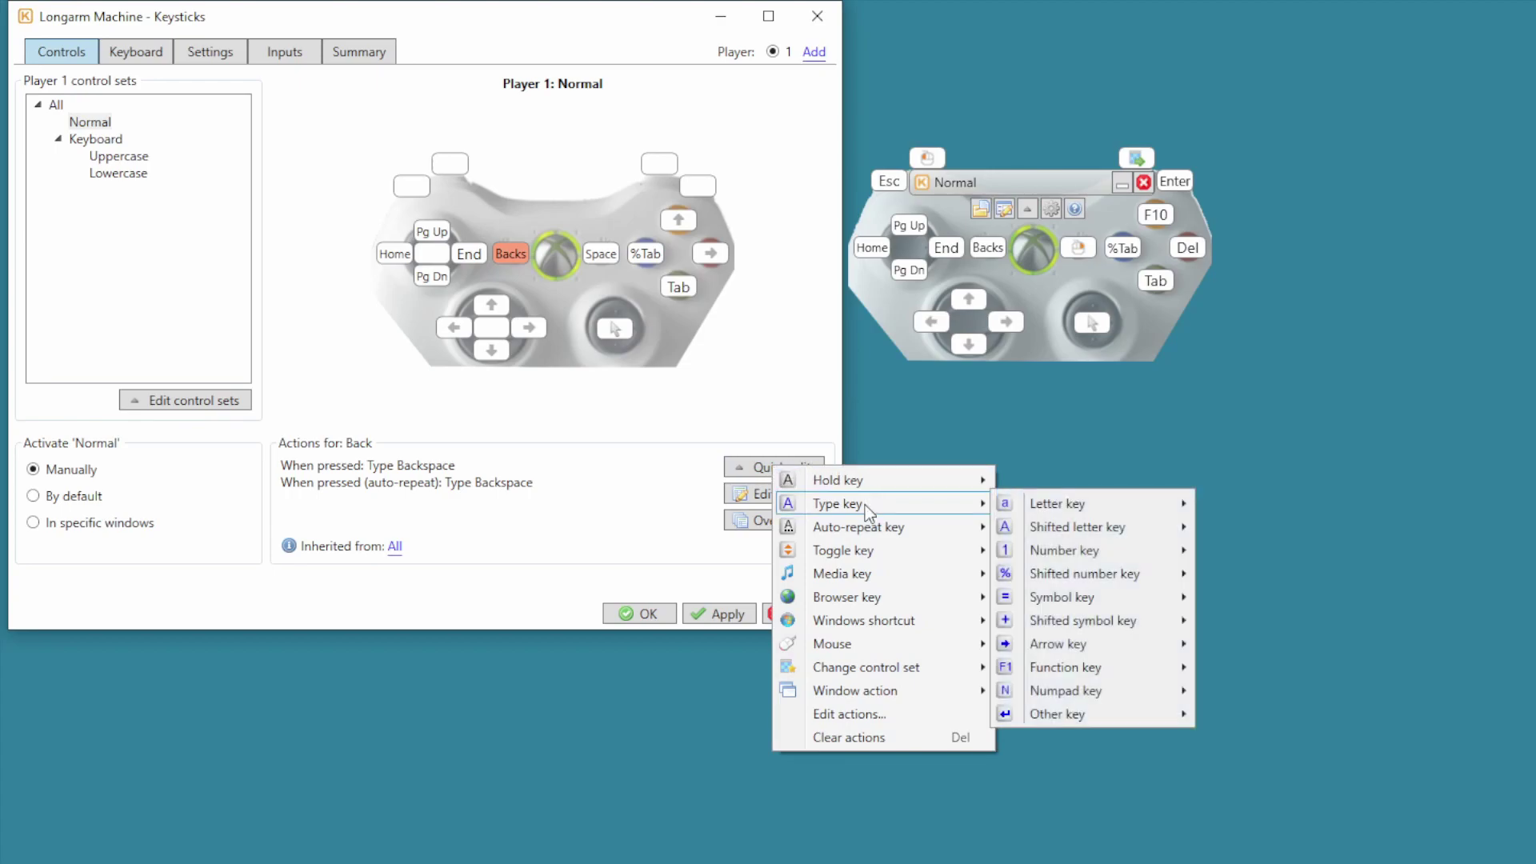
mouse_move(1060, 501)
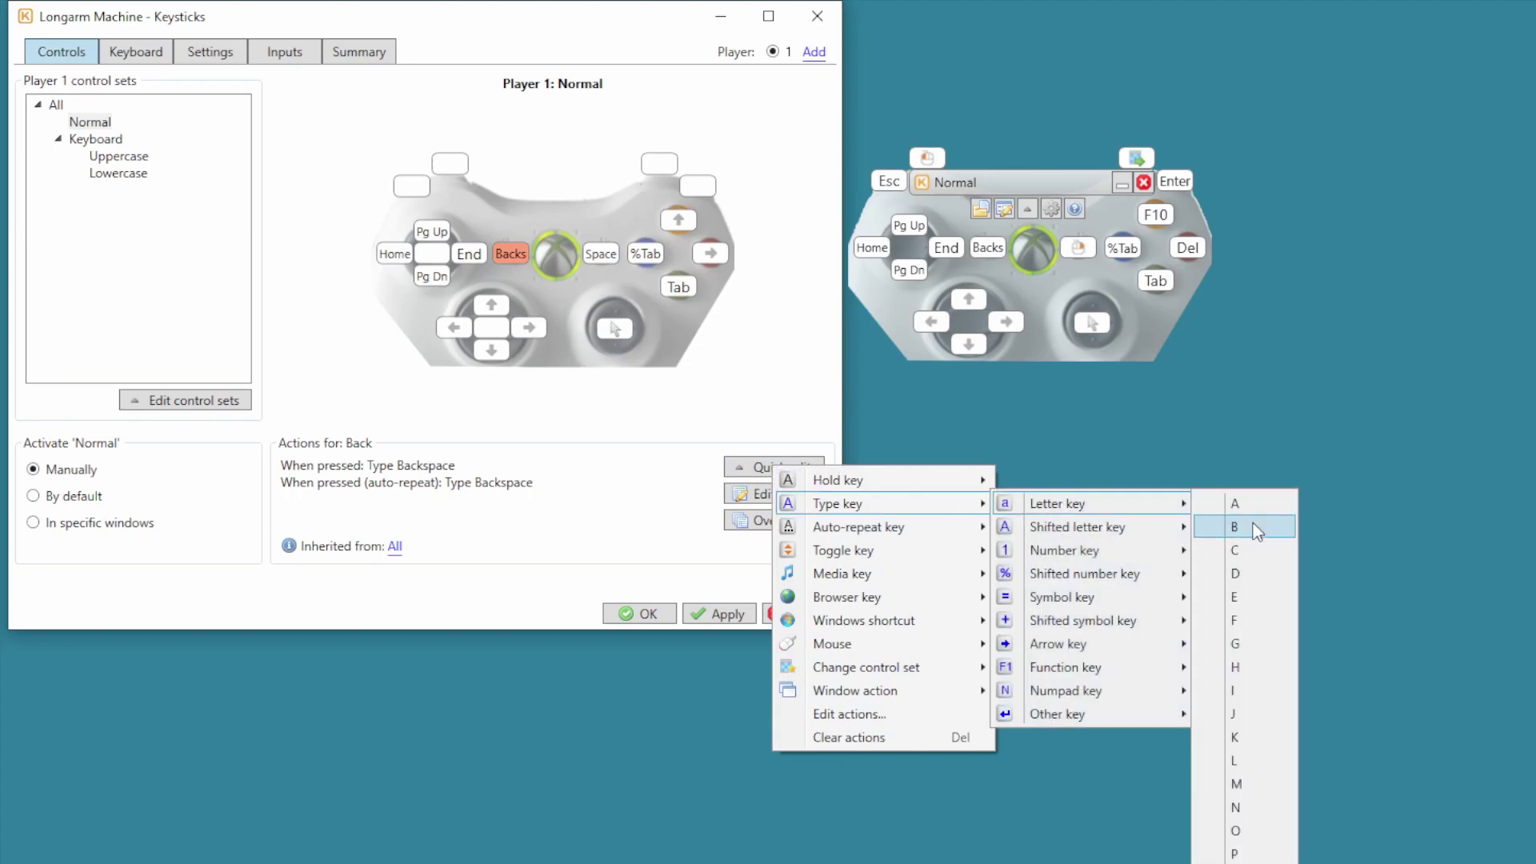
click(1244, 666)
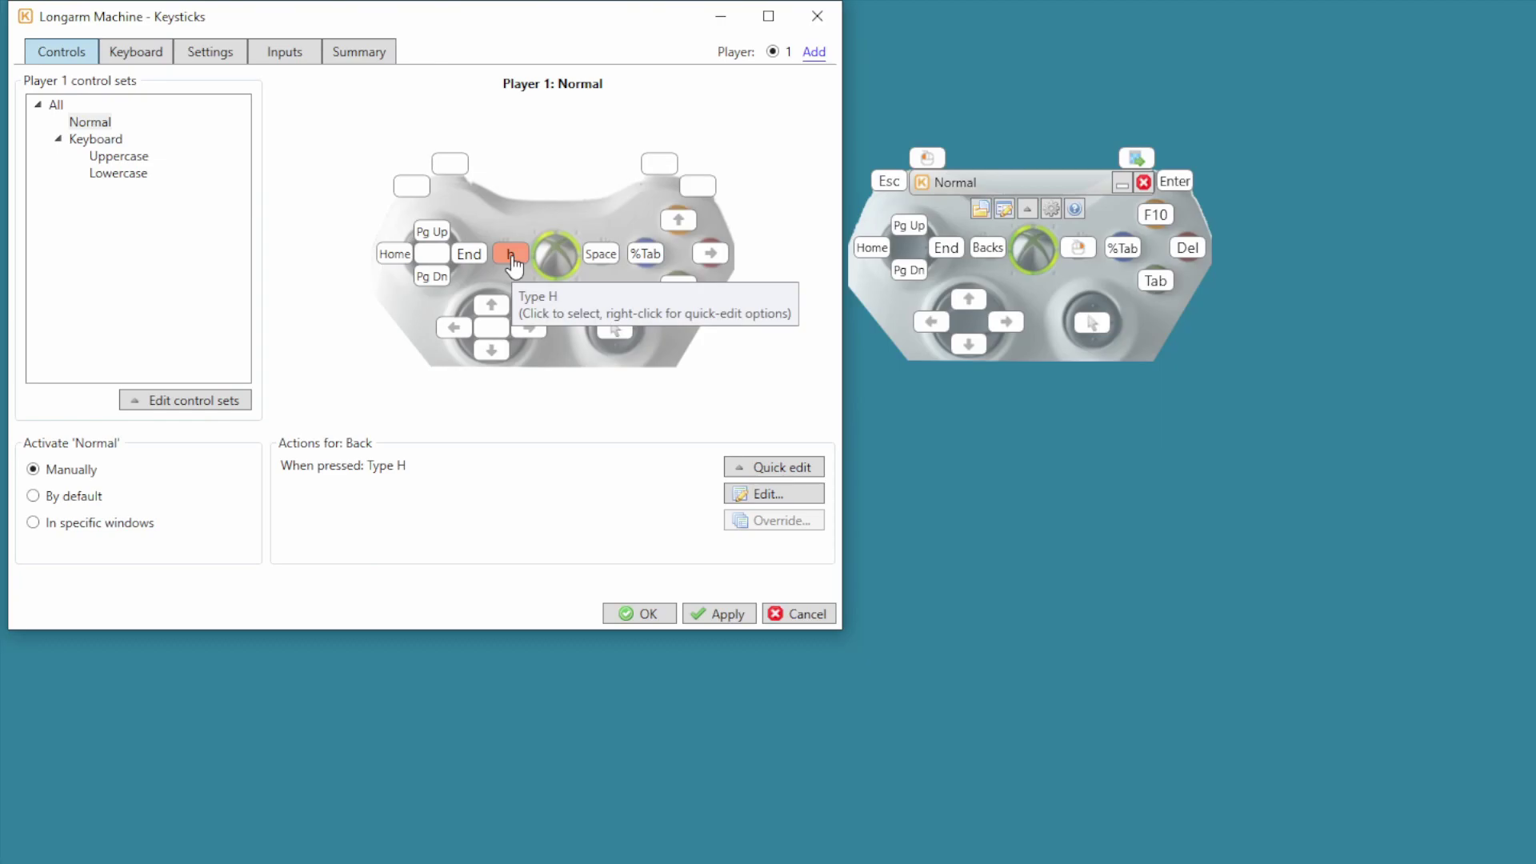
Add the Control modifier so the Back button types Ctrl+H, shown as ^h
click(766, 496)
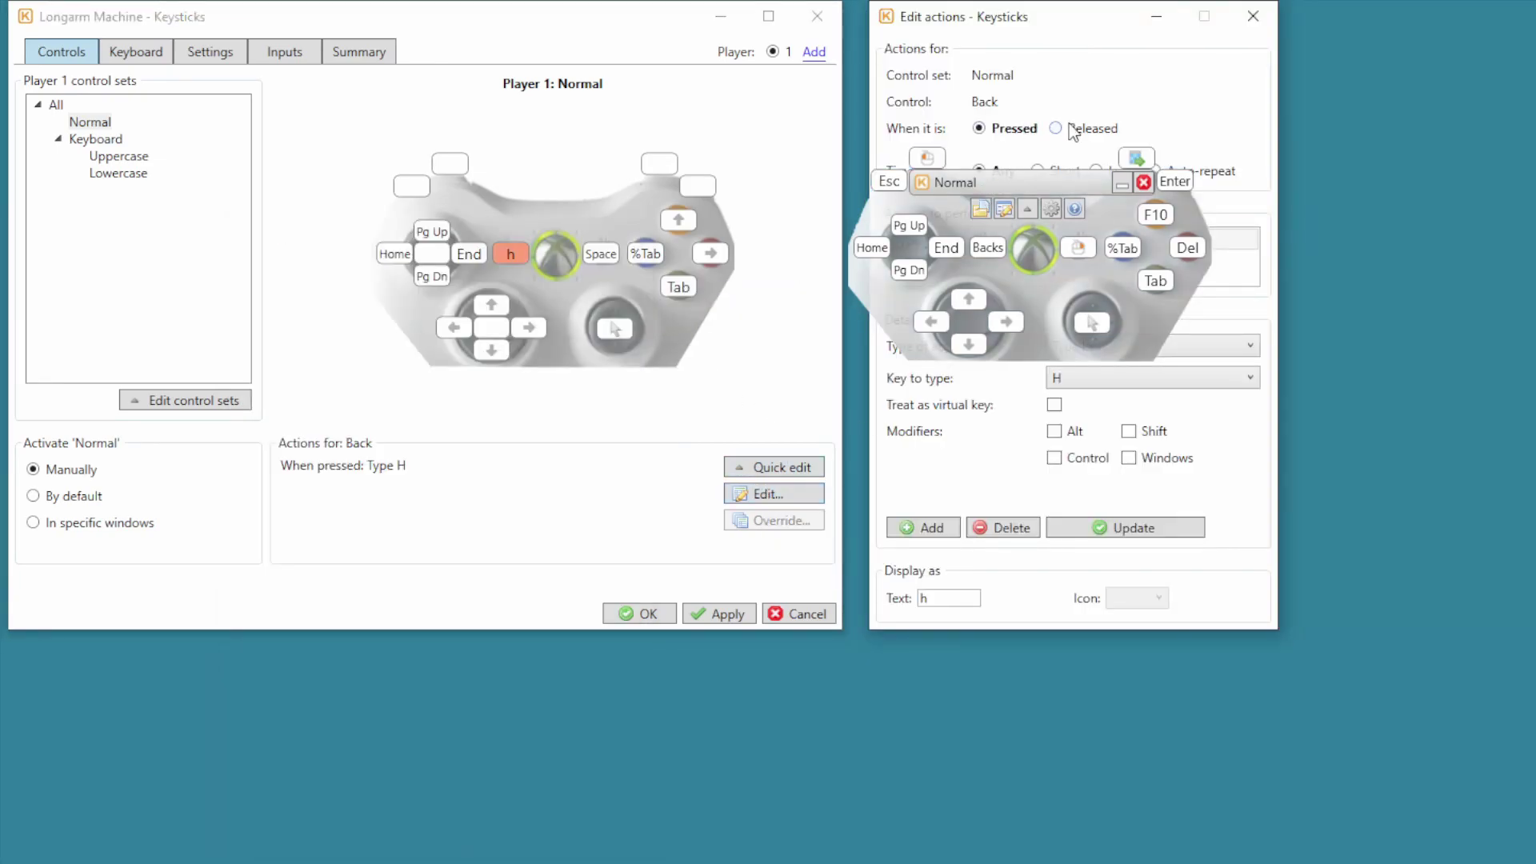
drag(1091, 23, 267, 15)
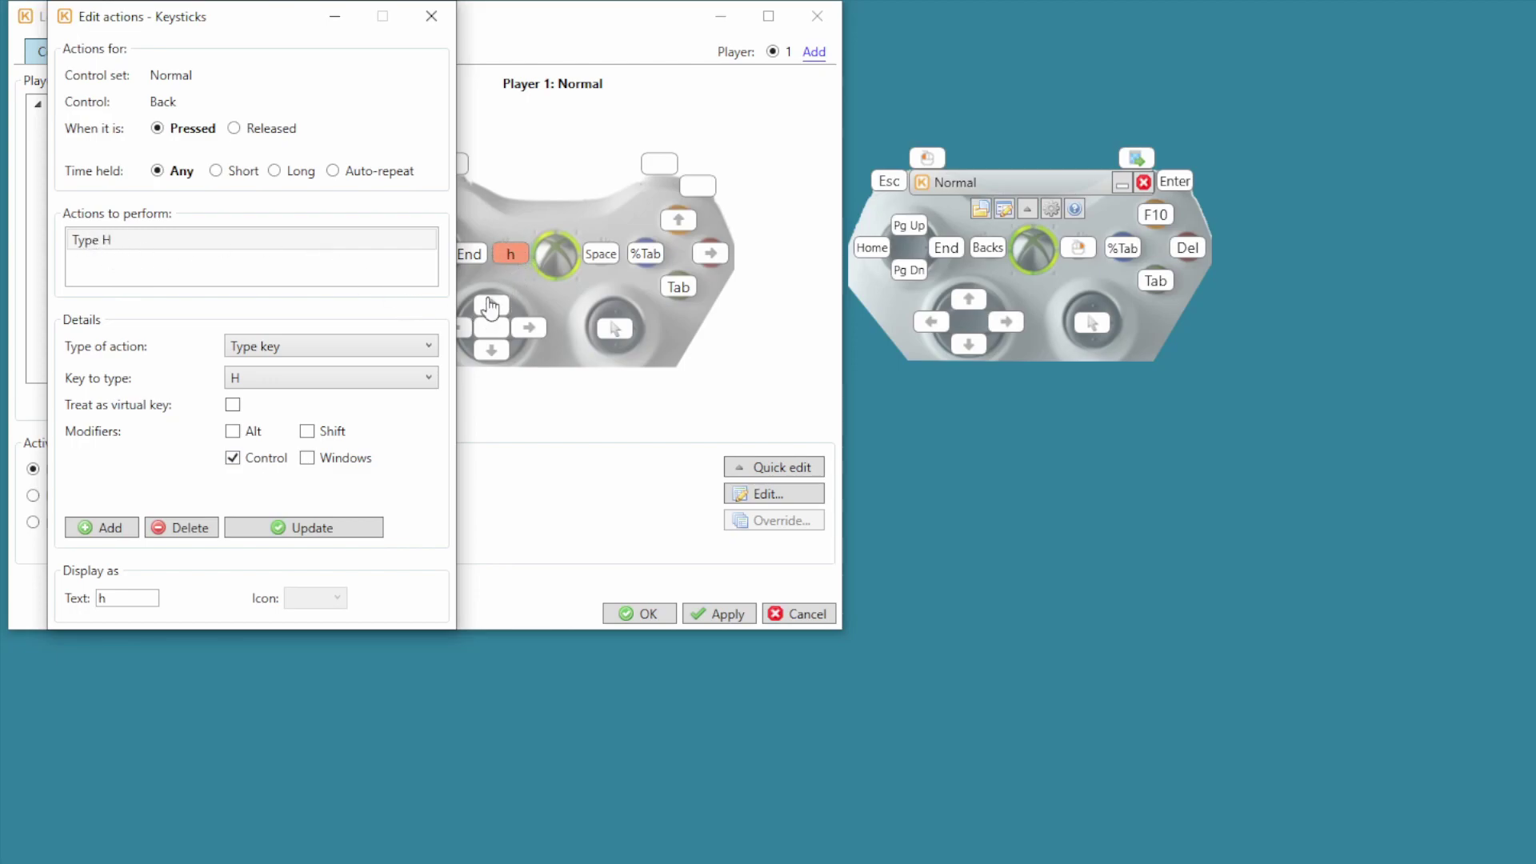
click(308, 530)
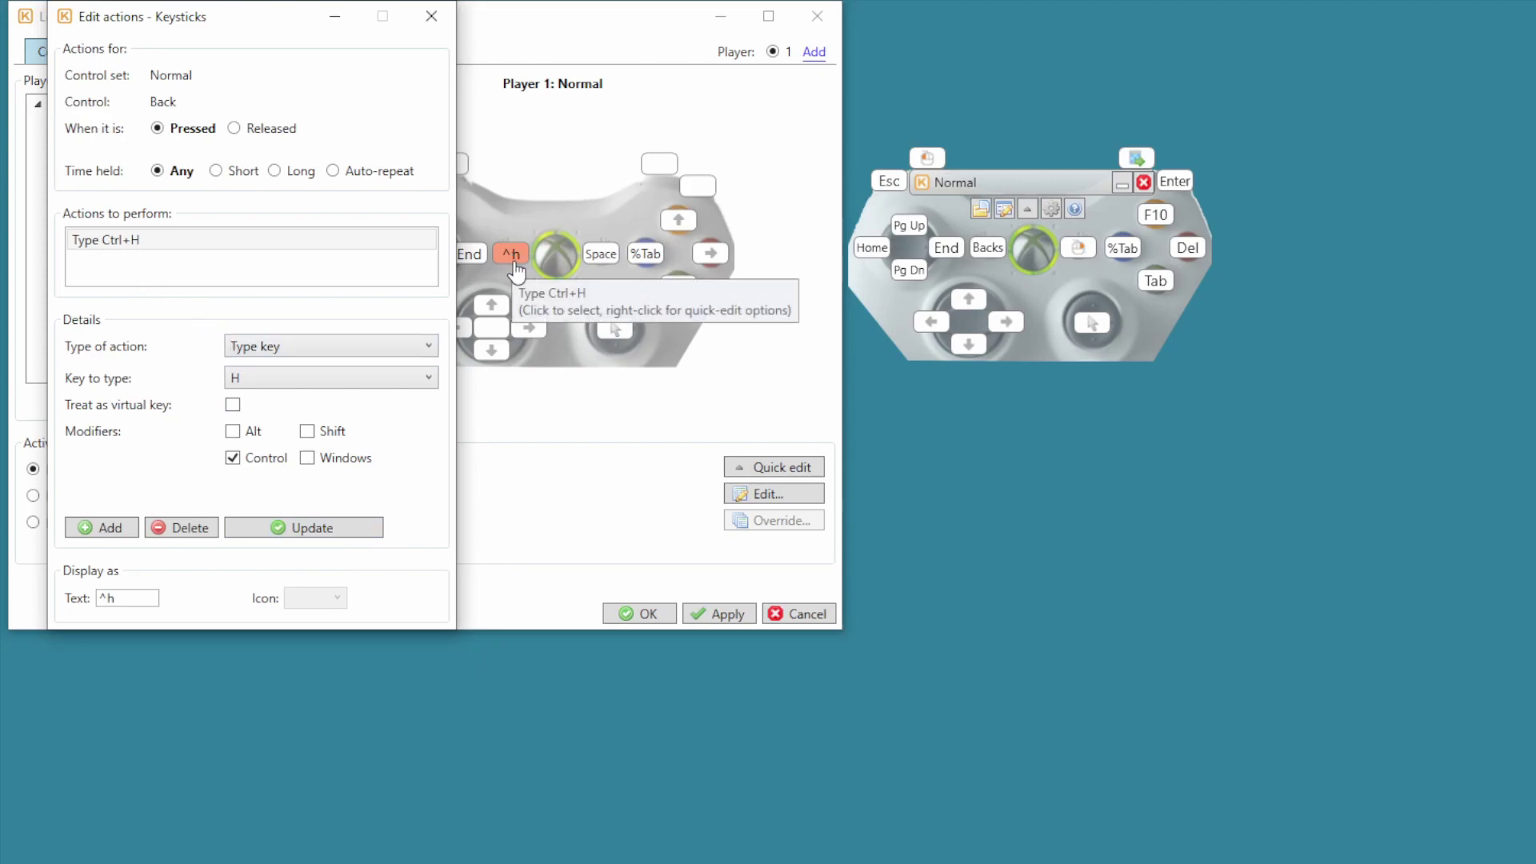
click(431, 16)
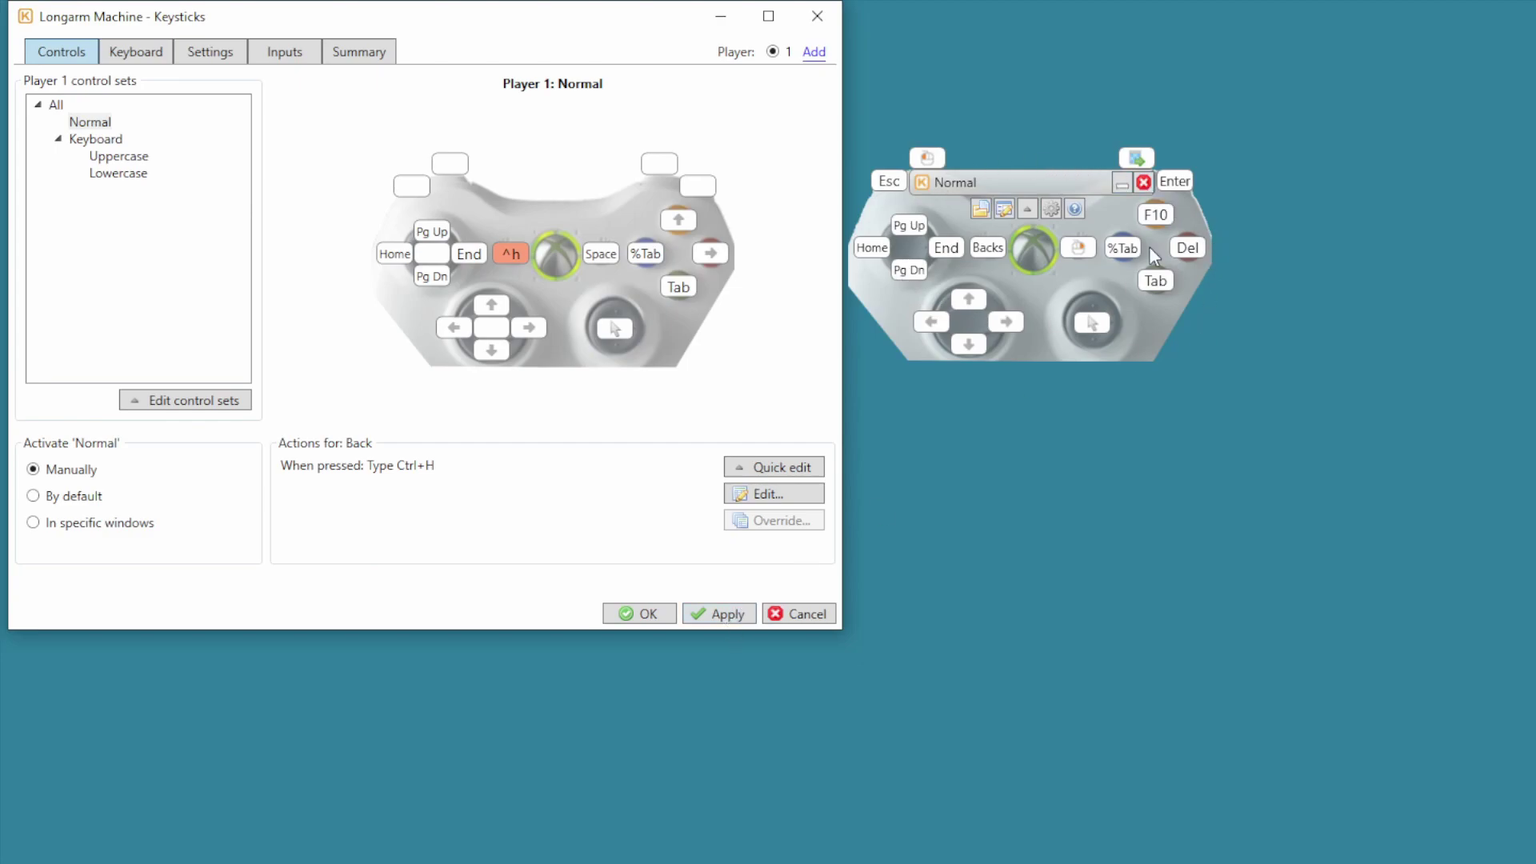
Apply and confirm the new mappings, then save the Longarm Machine profile
click(725, 616)
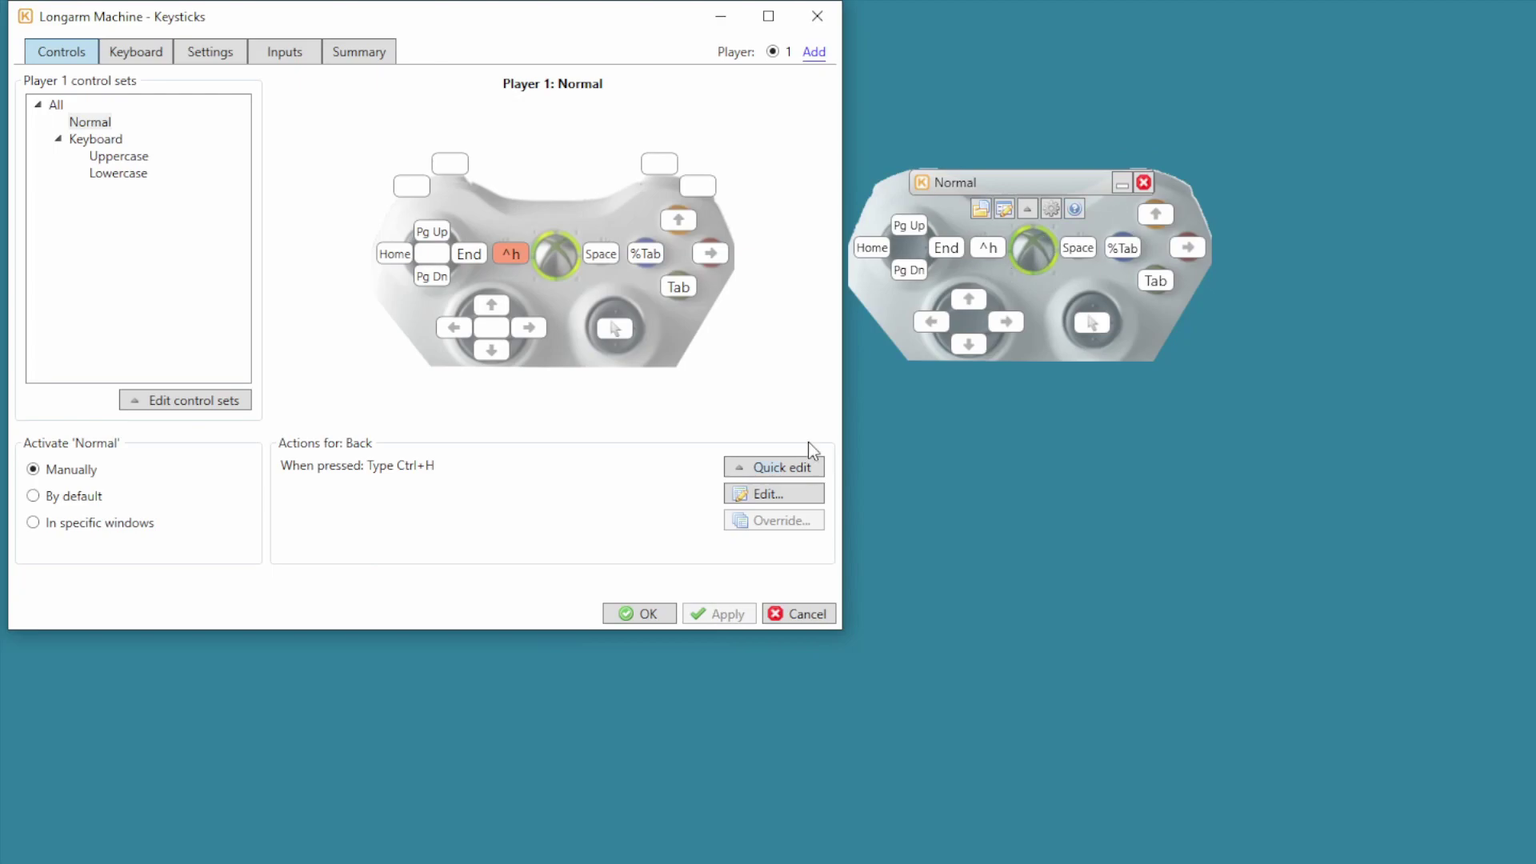
click(660, 614)
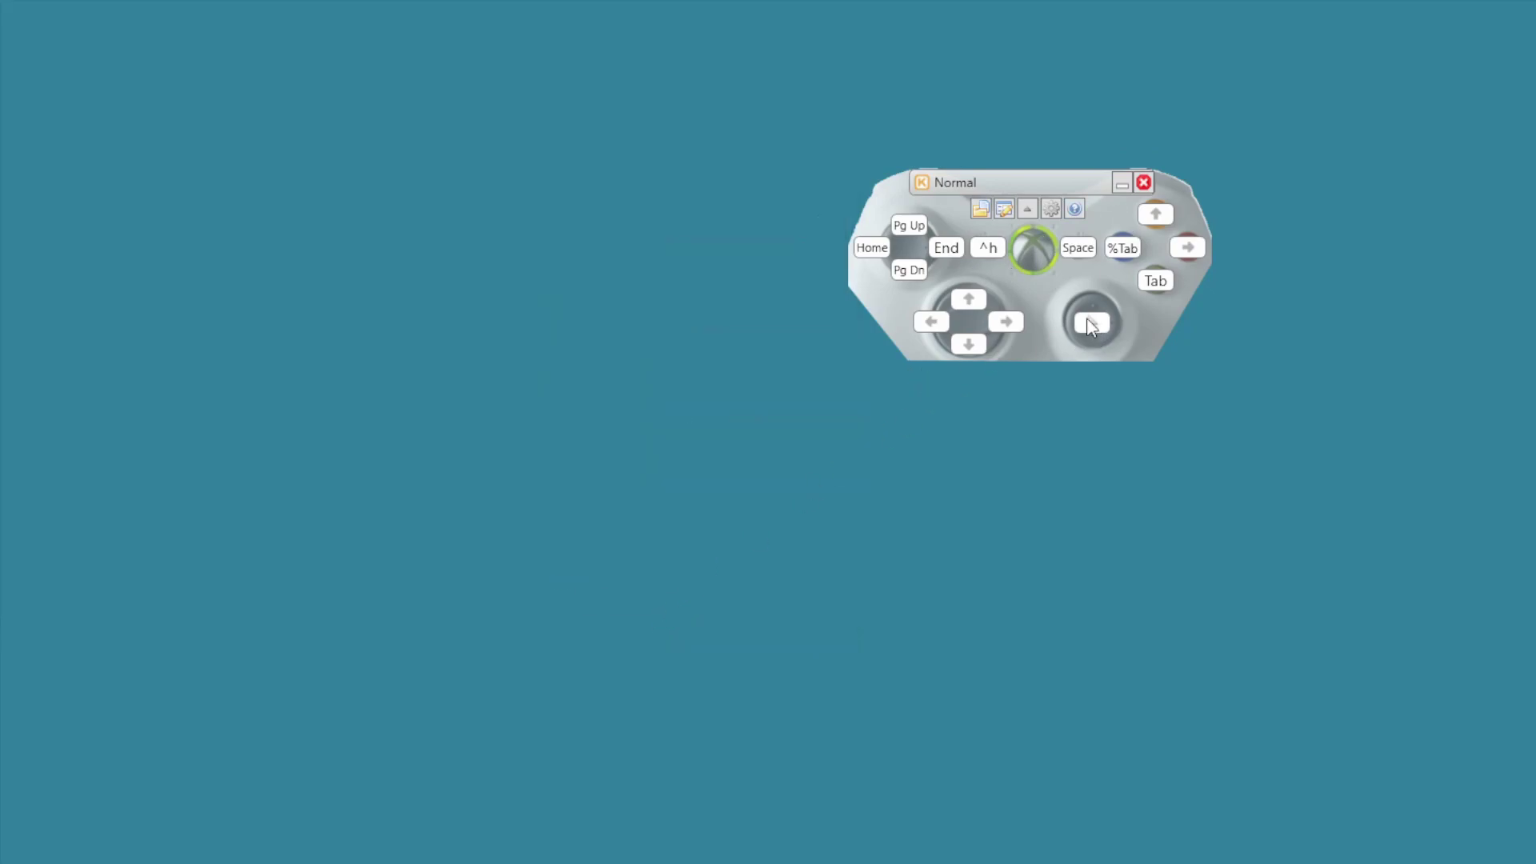
click(1030, 210)
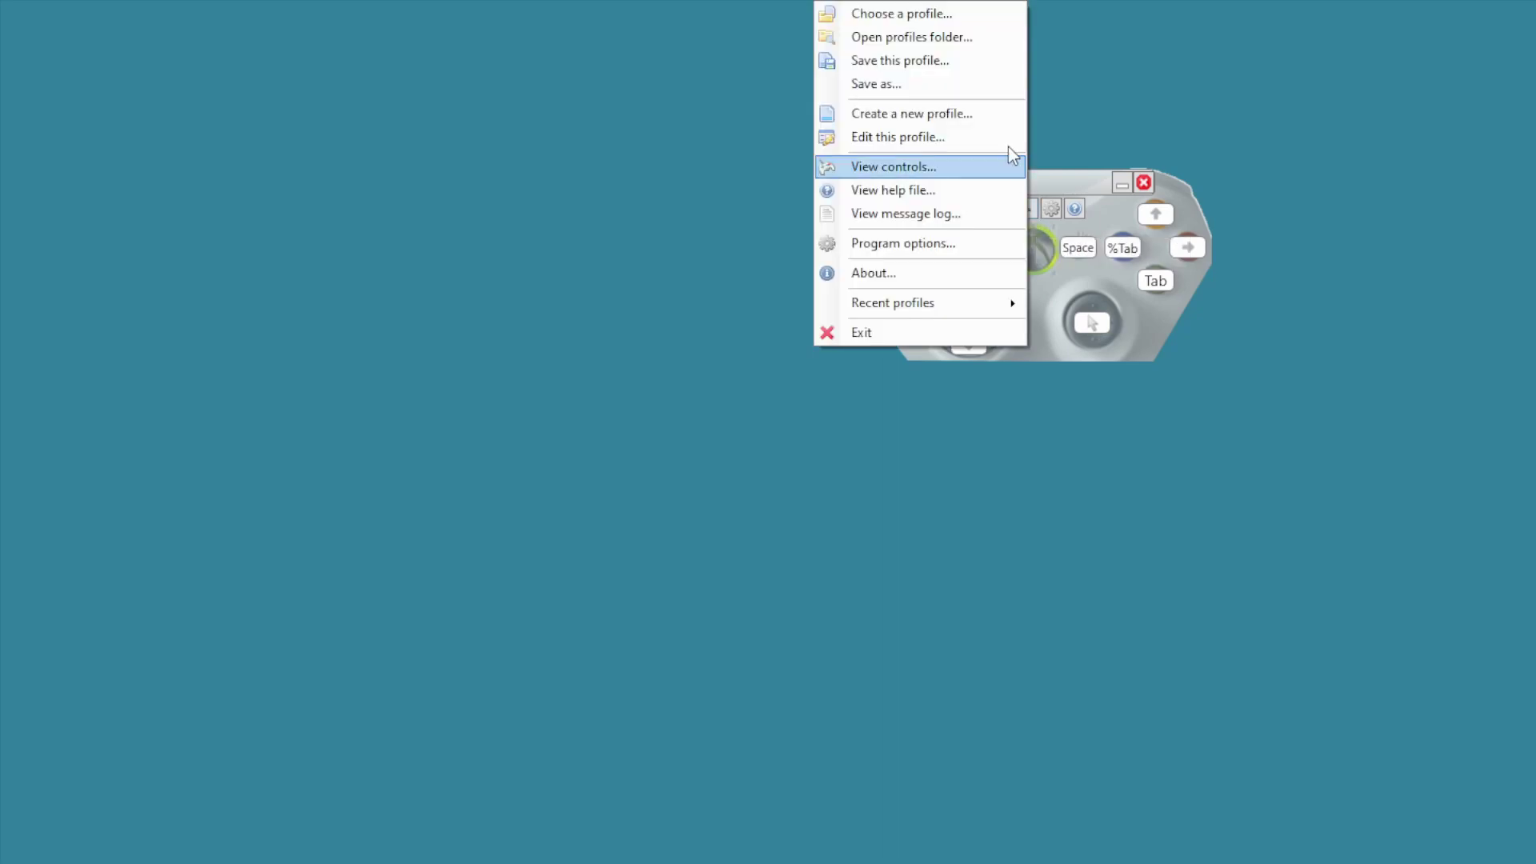
click(909, 61)
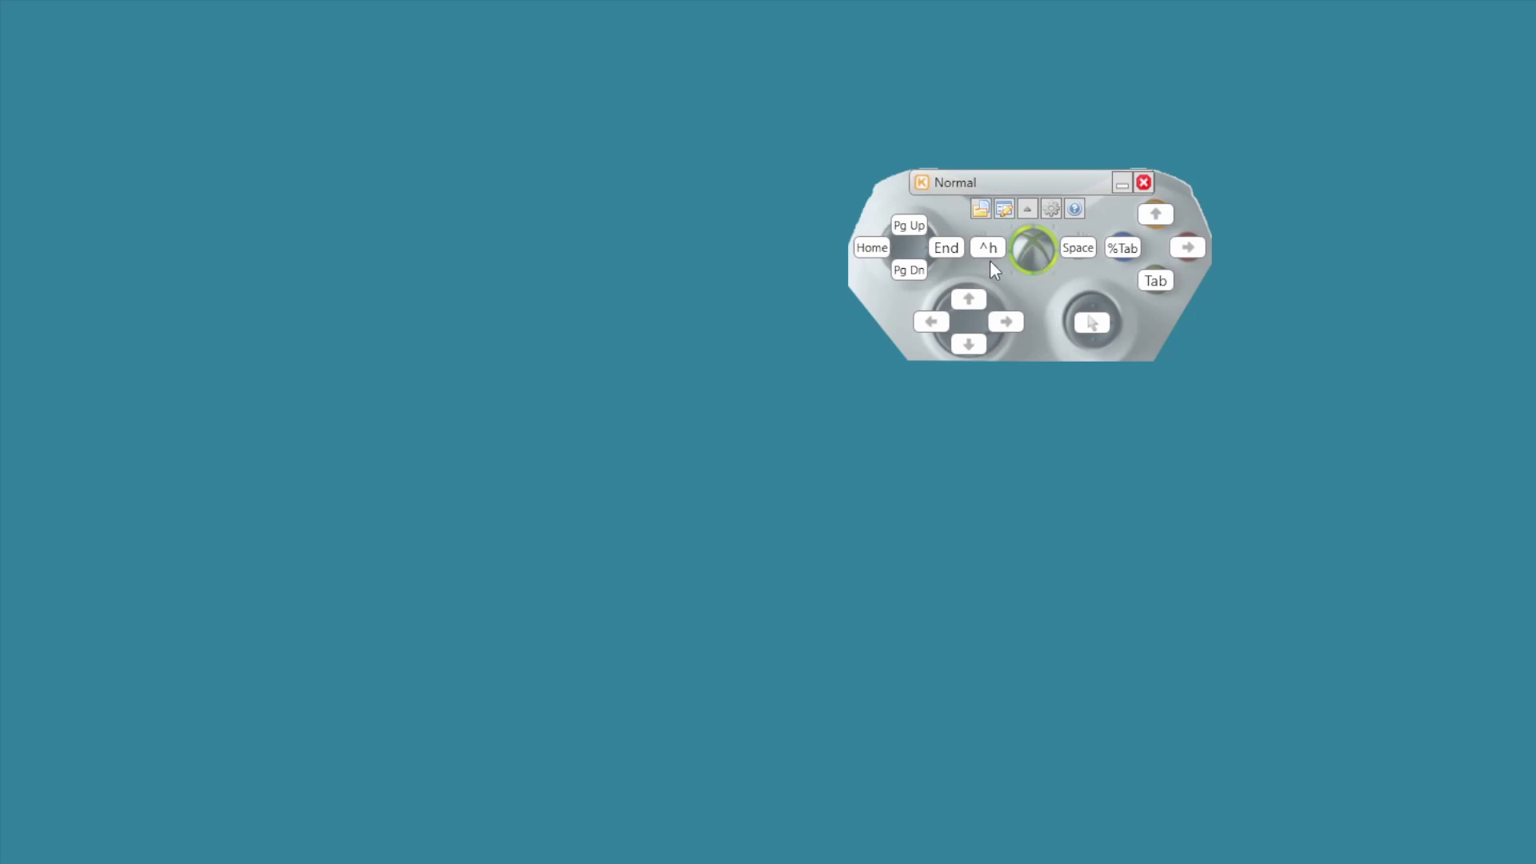
Reload Longarm Machine from the Profile Browser, keeping the ^h and Space mappings
click(981, 211)
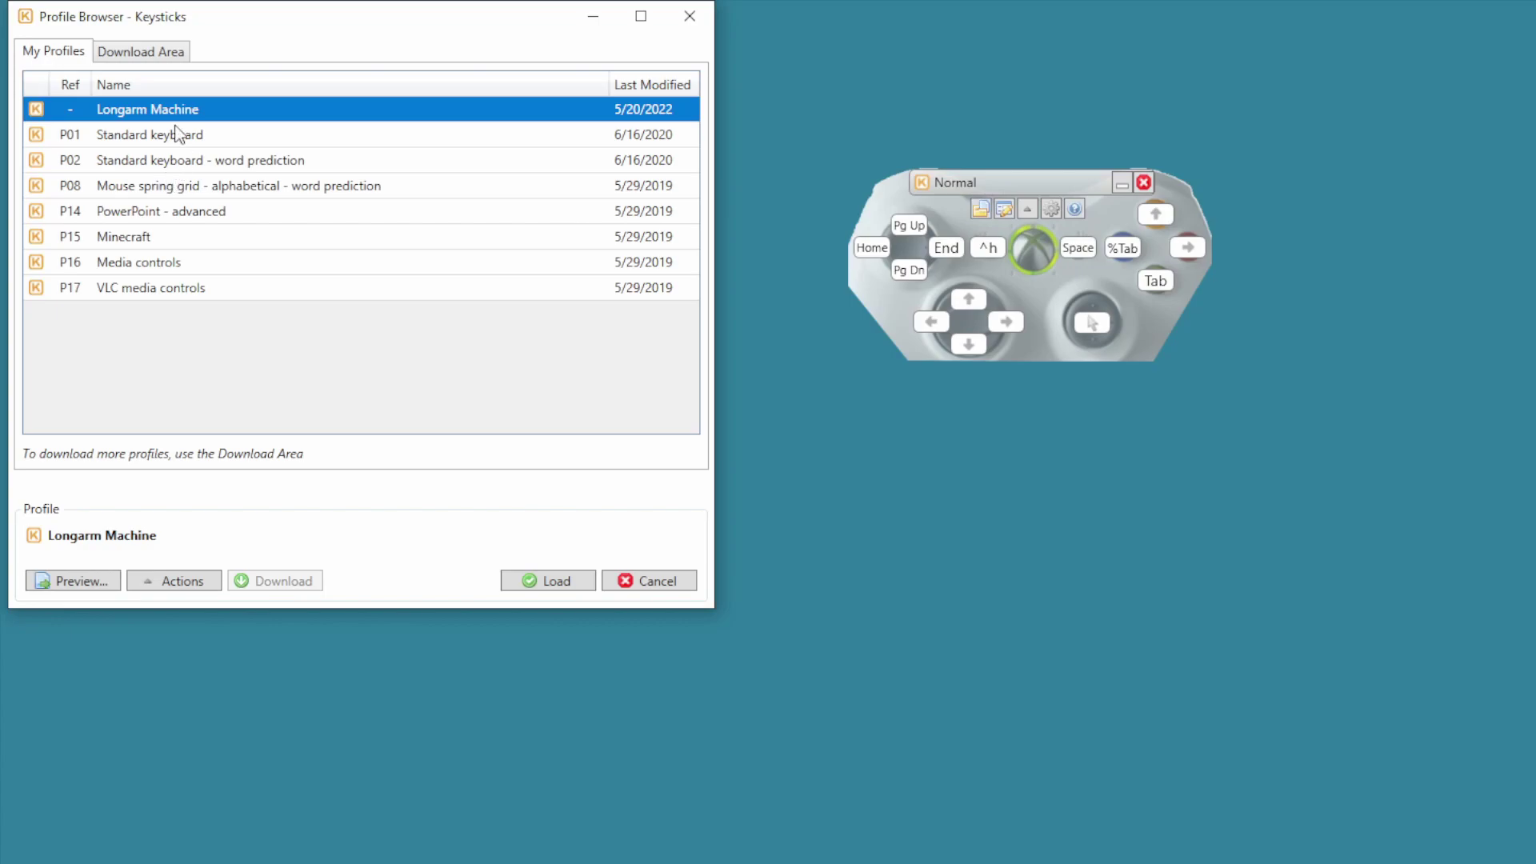
click(568, 584)
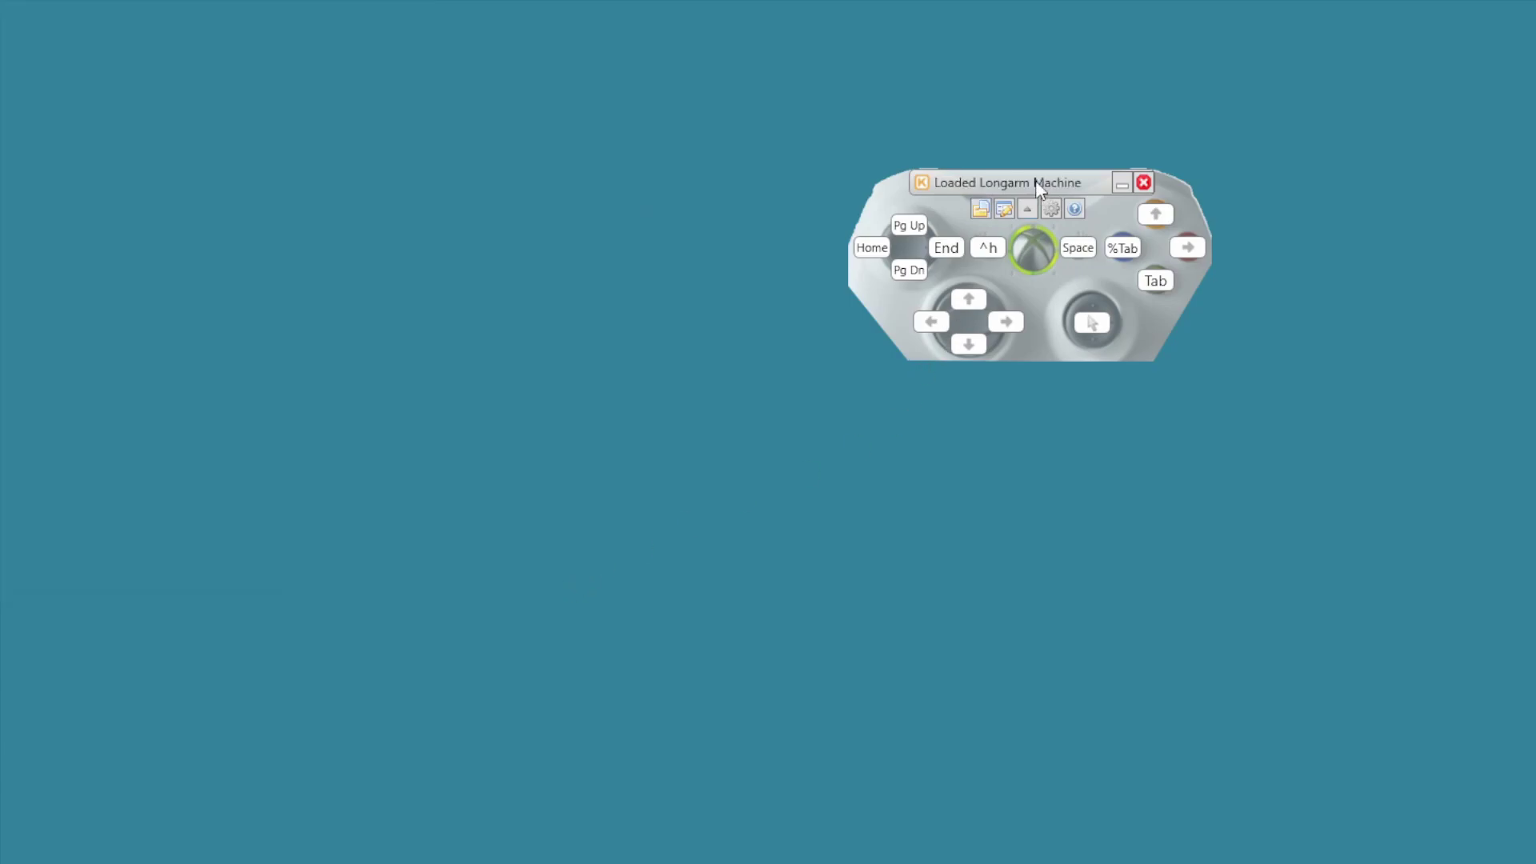